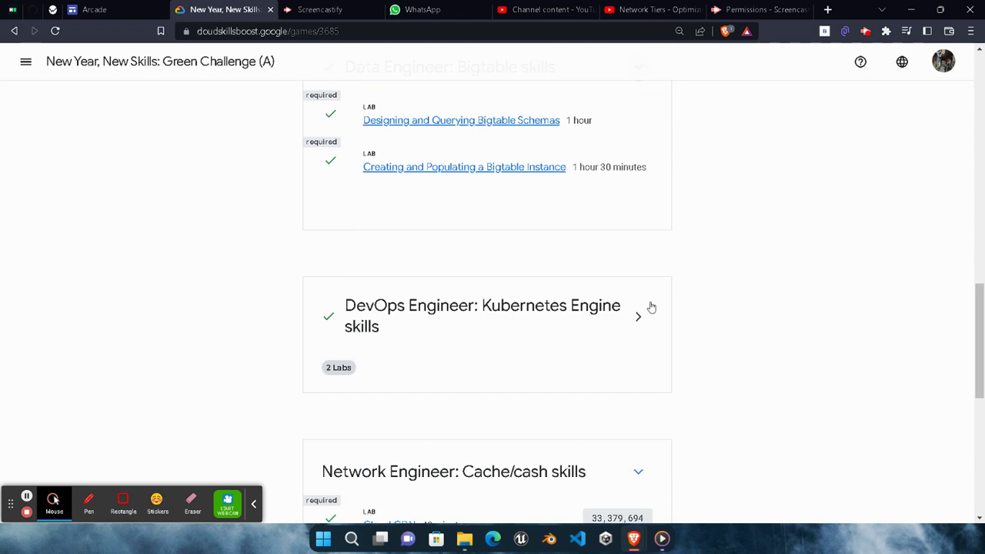
Step: Open the "Network Tiers - Optimizing Network Spend" lab from the Network Engineer: Cache/cash skills section of the challenge
left_click(640, 316)
scroll(646, 317, "down", 3)
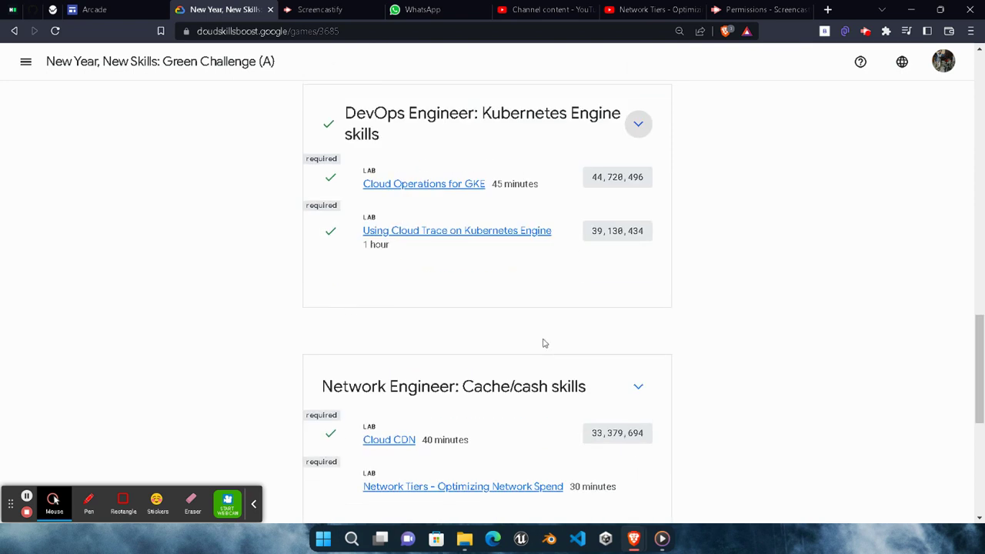
scroll(542, 343, "down", 4)
scroll(497, 332, "up", 4)
scroll(740, 344, "down", 3)
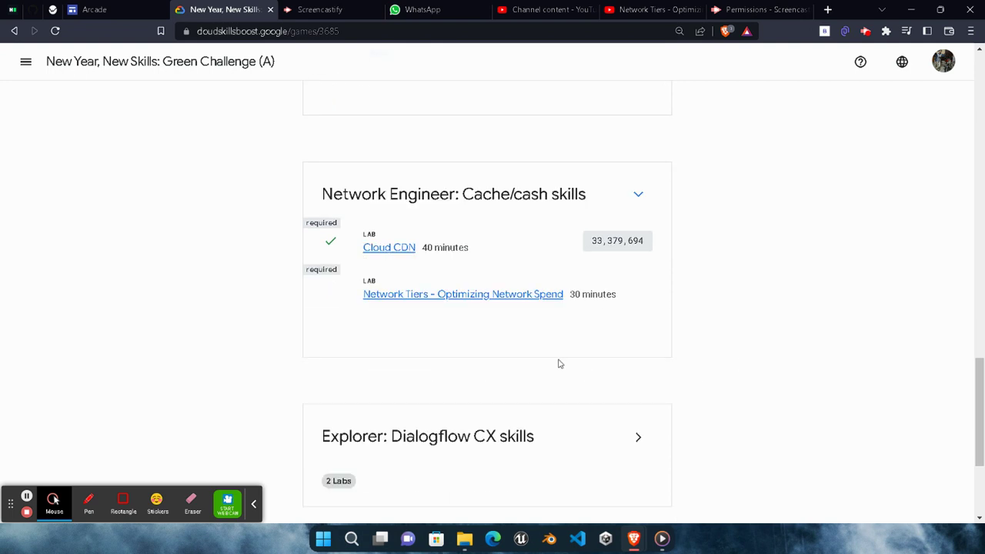
left_click(479, 303)
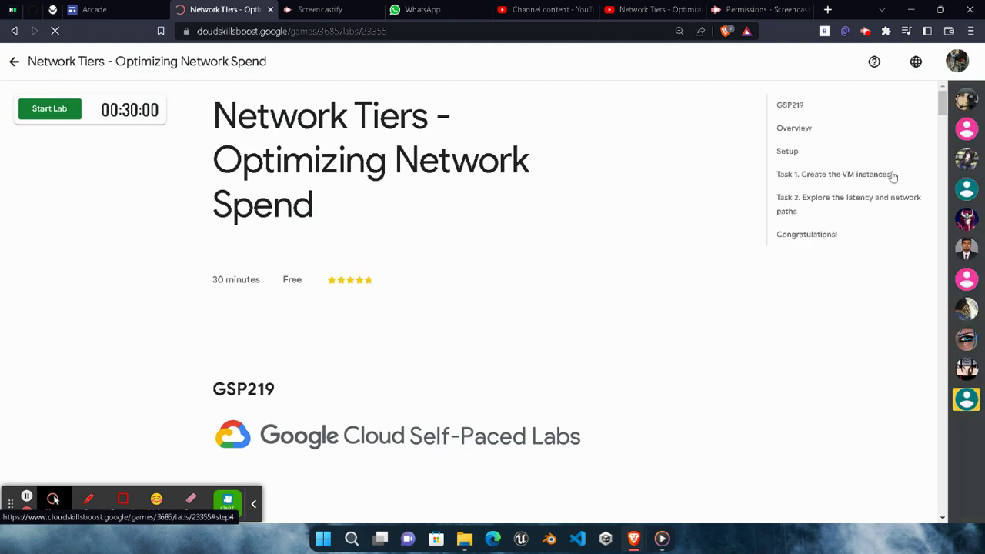
Step: Read through the lab instructions for Task 1 on creating the VM instances and Task 2 on latency and network paths
left_click(802, 177)
scroll(360, 321, "down", 8)
scroll(628, 309, "down", 13)
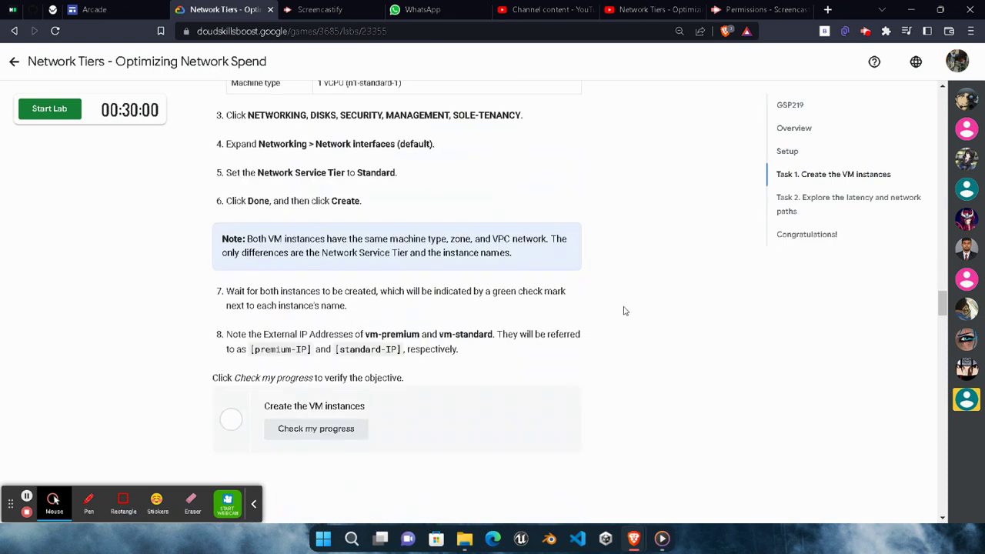
scroll(624, 311, "down", 9)
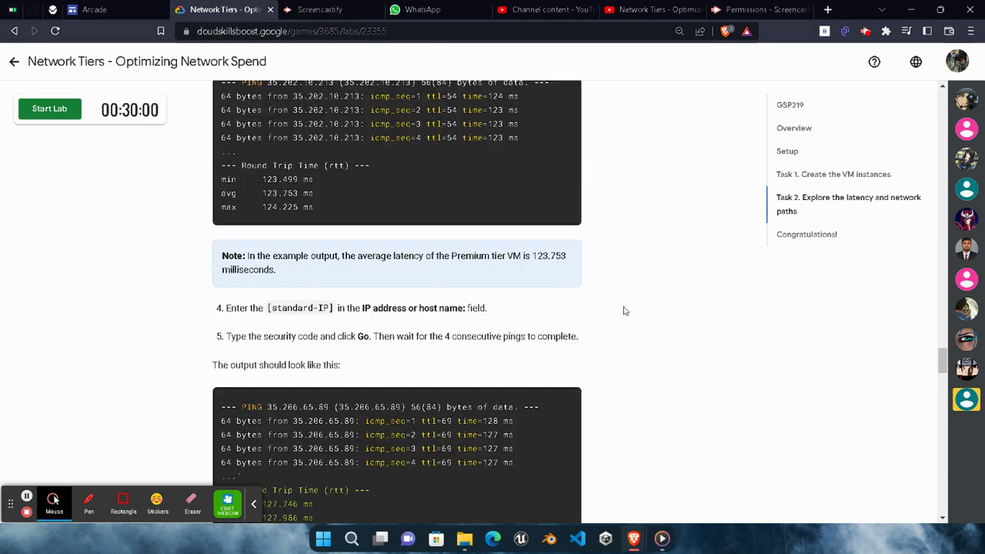
scroll(624, 310, "down", 15)
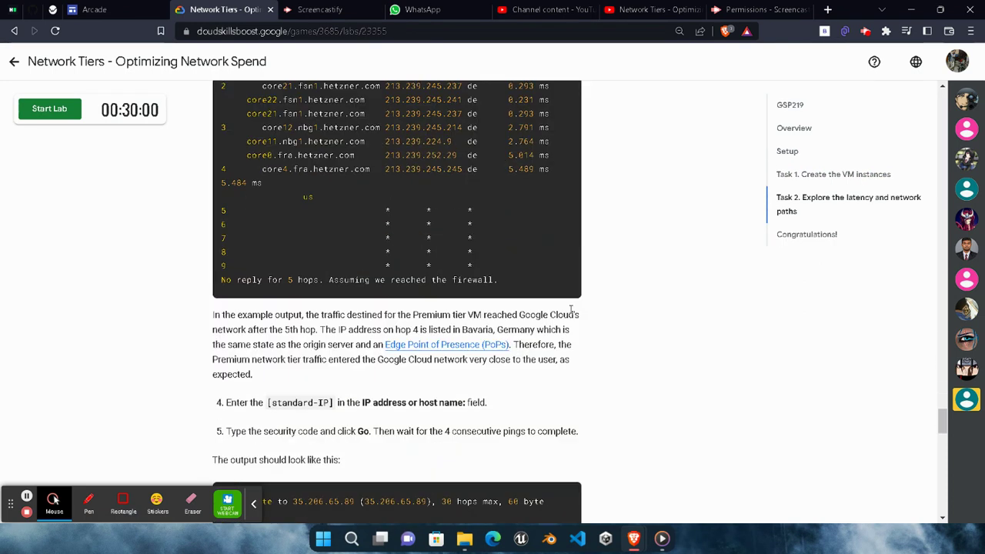
scroll(570, 315, "up", 18)
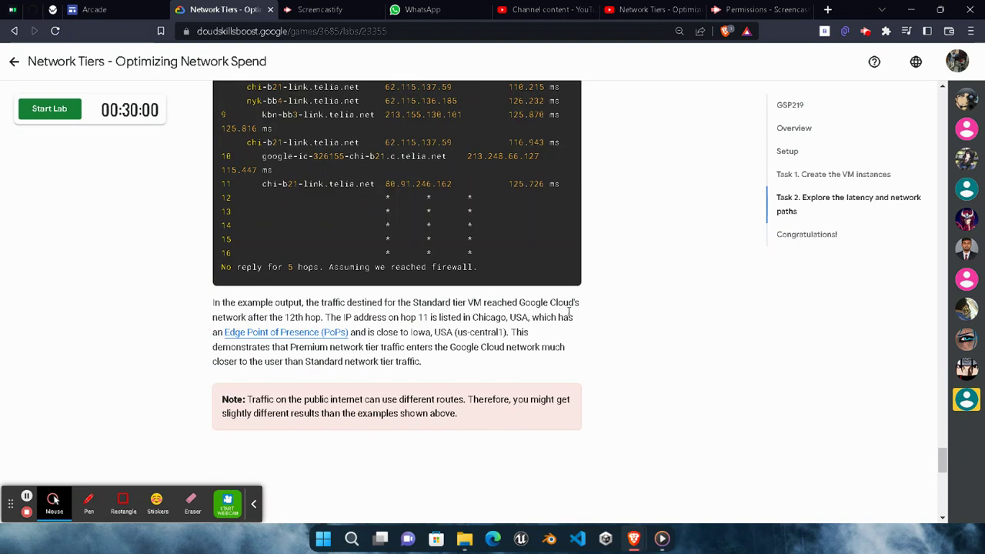
scroll(569, 311, "up", 18)
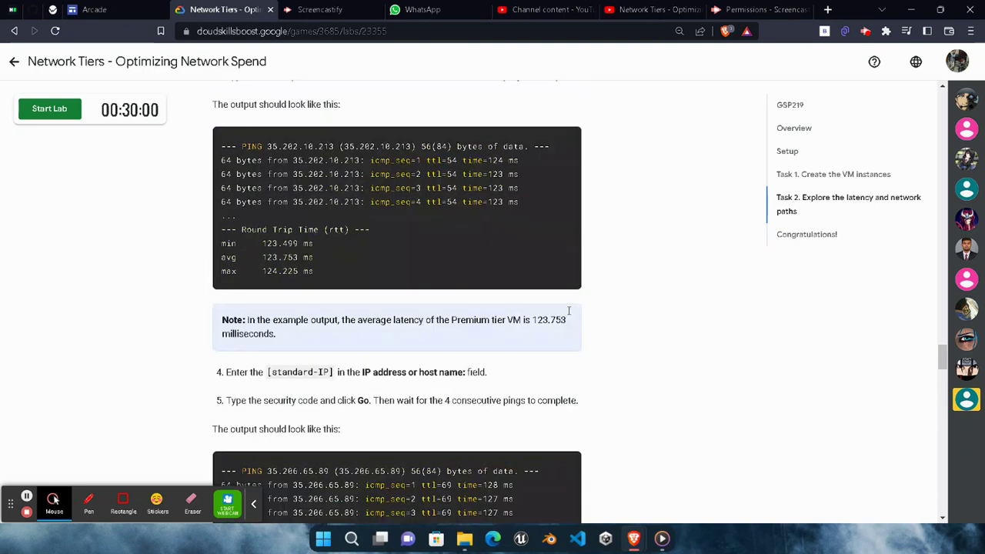
scroll(510, 304, "up", 18)
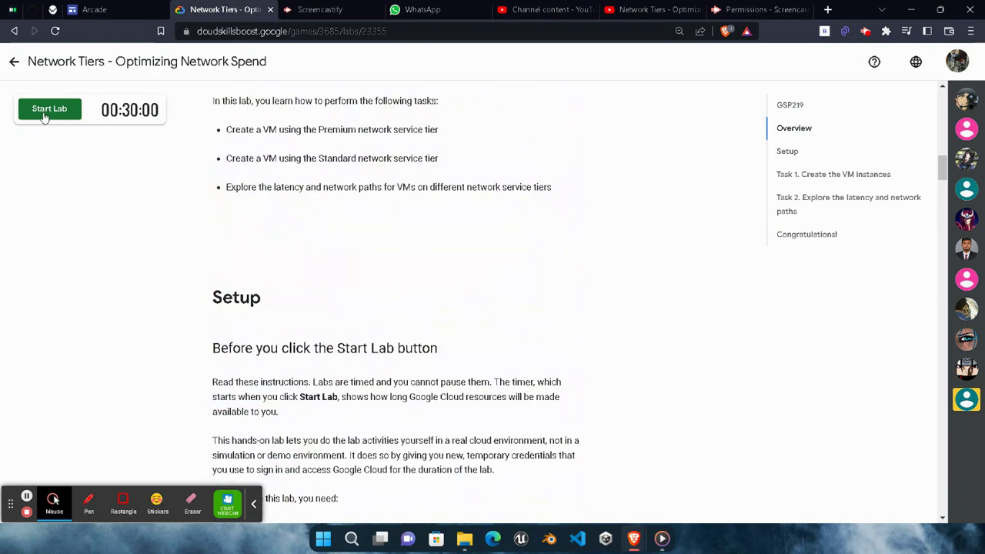
Step: Start the lab and open its Google Console link in a private window
left_click(45, 116)
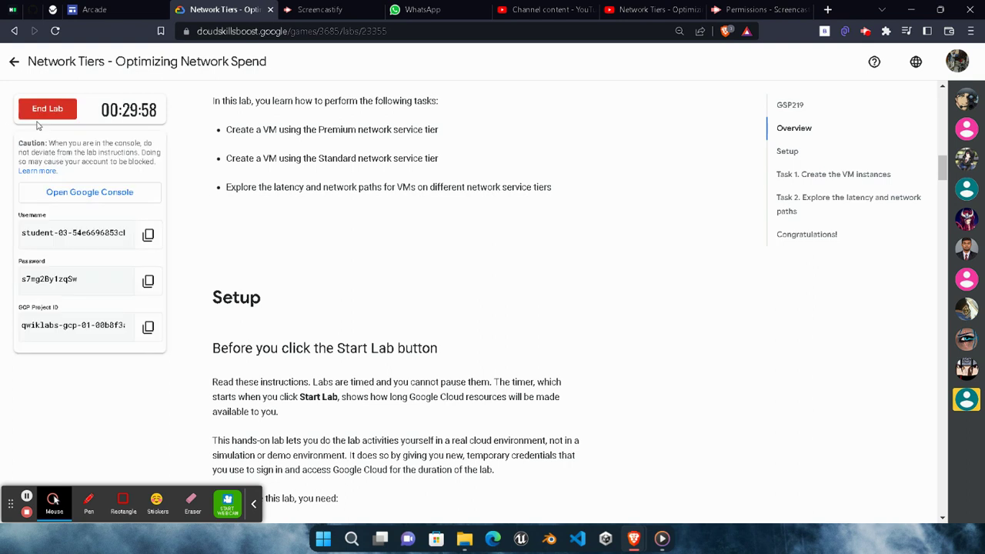
right_click(48, 193)
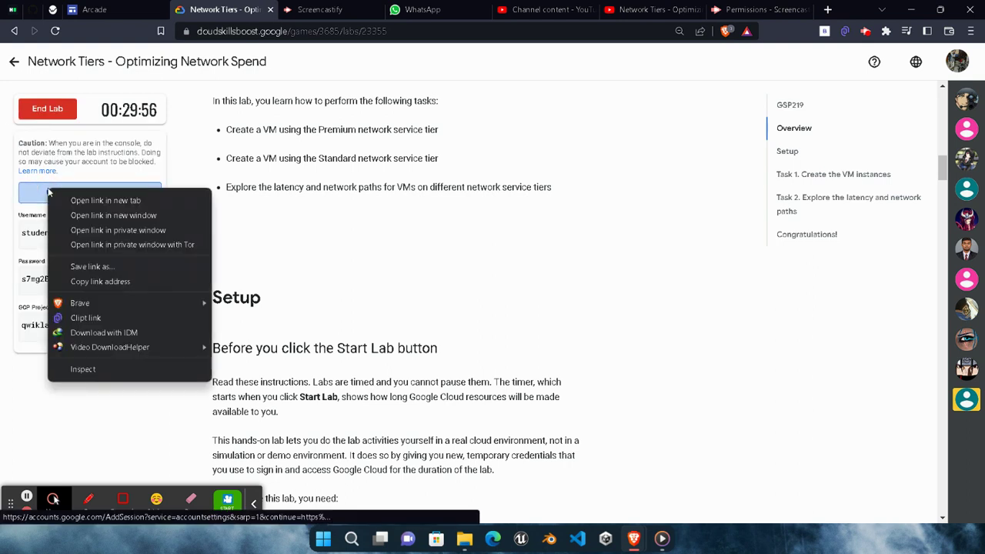
left_click(116, 230)
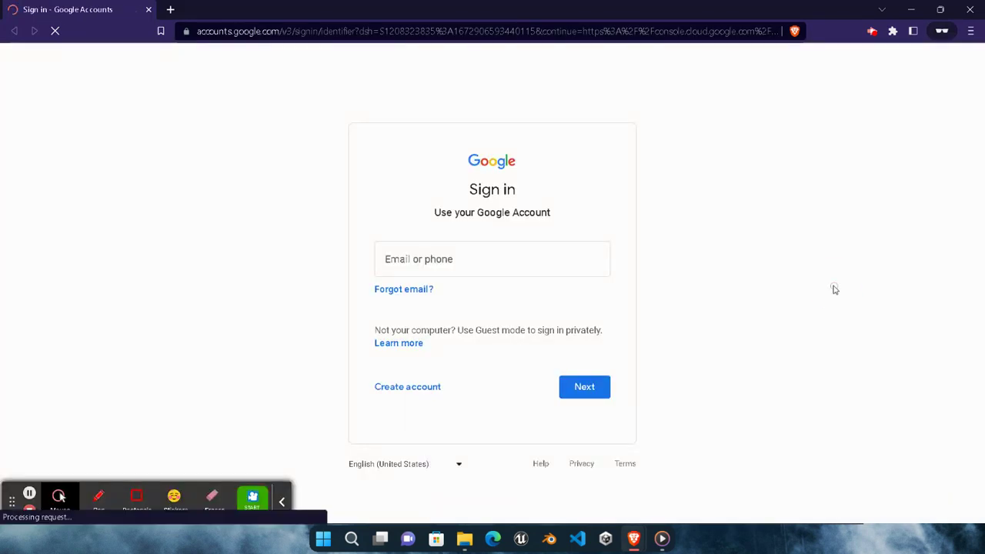
Step: Sign in to the Google Cloud console with the lab's temporary username and the password copied from the lab page
key("ctrl+v")
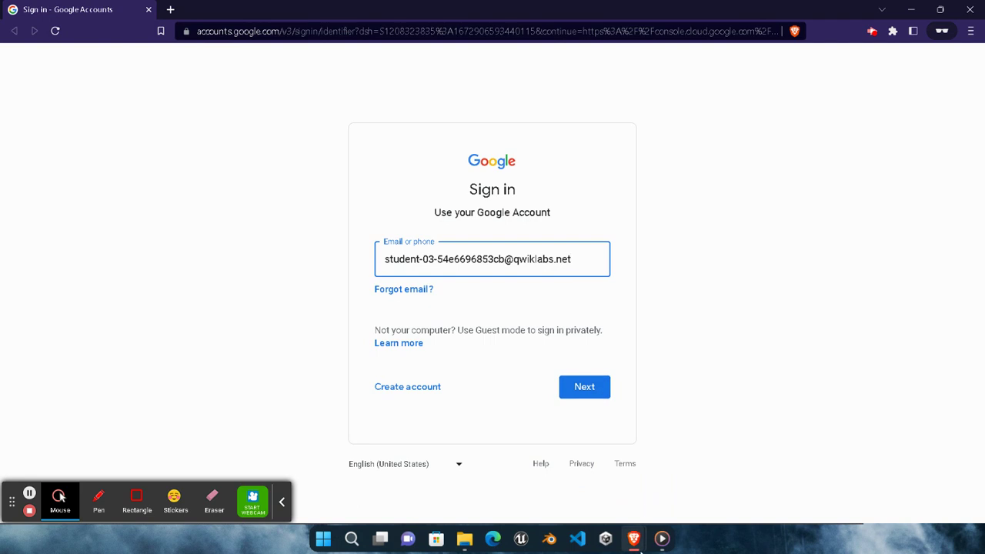
mouse_move(640, 548)
left_click(492, 461)
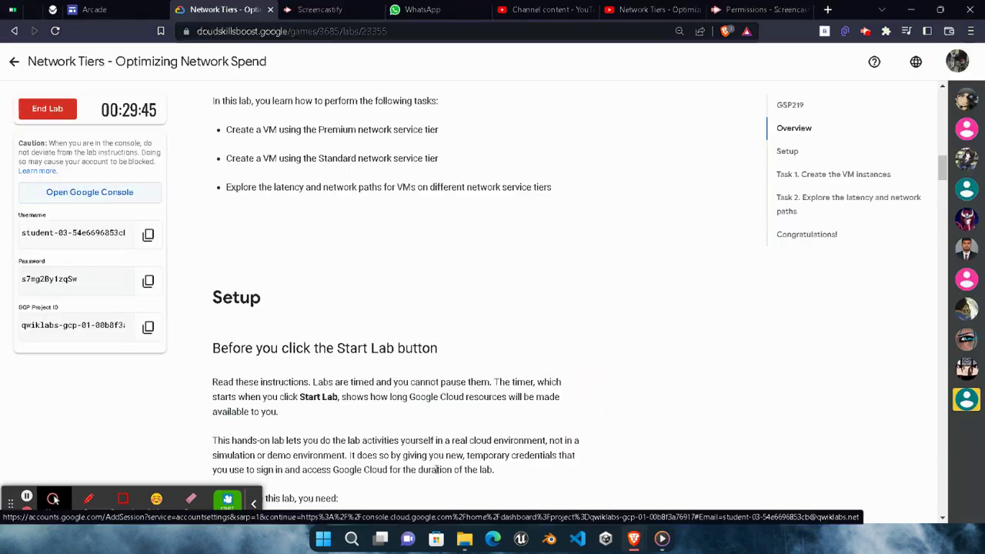
left_click(148, 281)
mouse_move(627, 544)
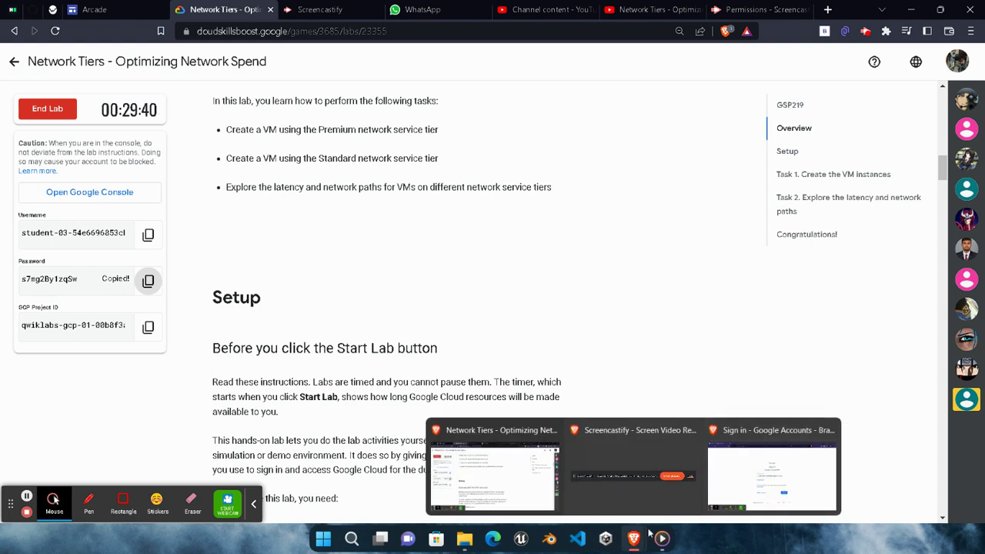
left_click(775, 465)
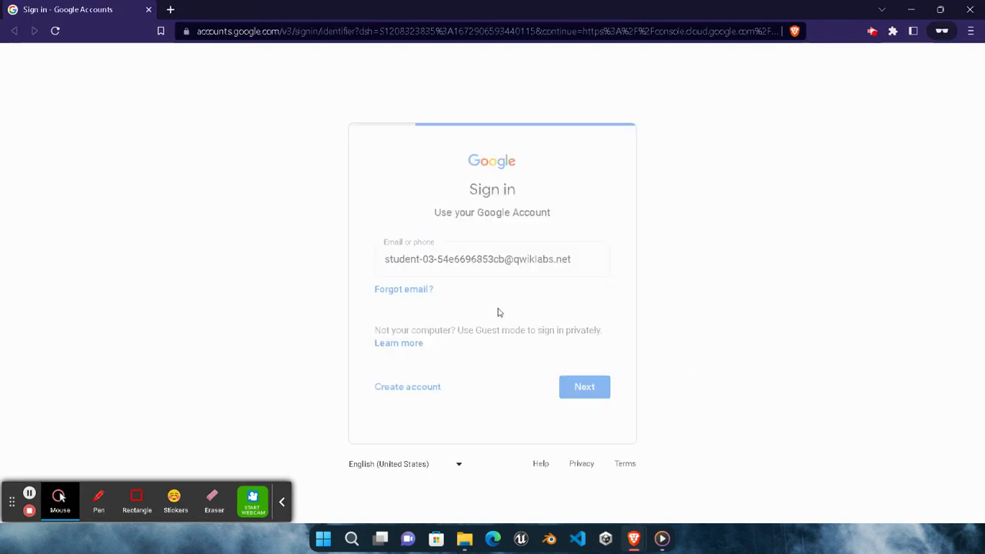
key("Return")
key("ctrl+v")
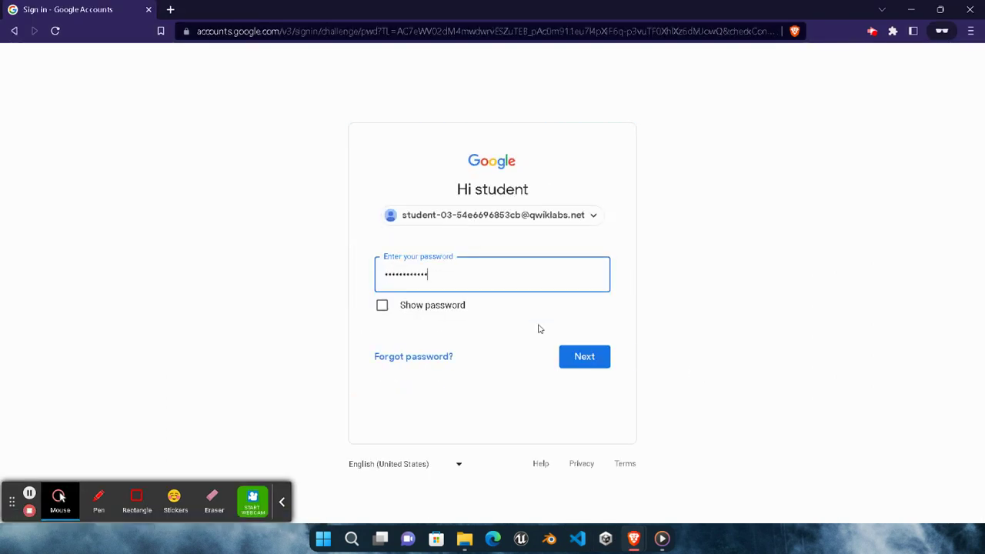
left_click(582, 360)
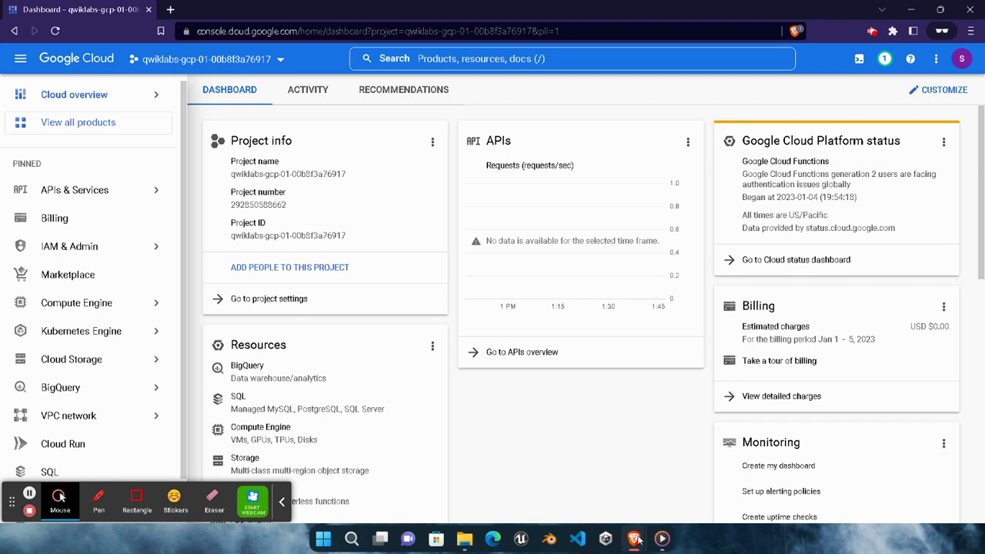
Step: Check the Premium tier VM settings in the lab's Task 1 and start creating a Compute Engine VM instance in the console
mouse_move(637, 541)
left_click(500, 481)
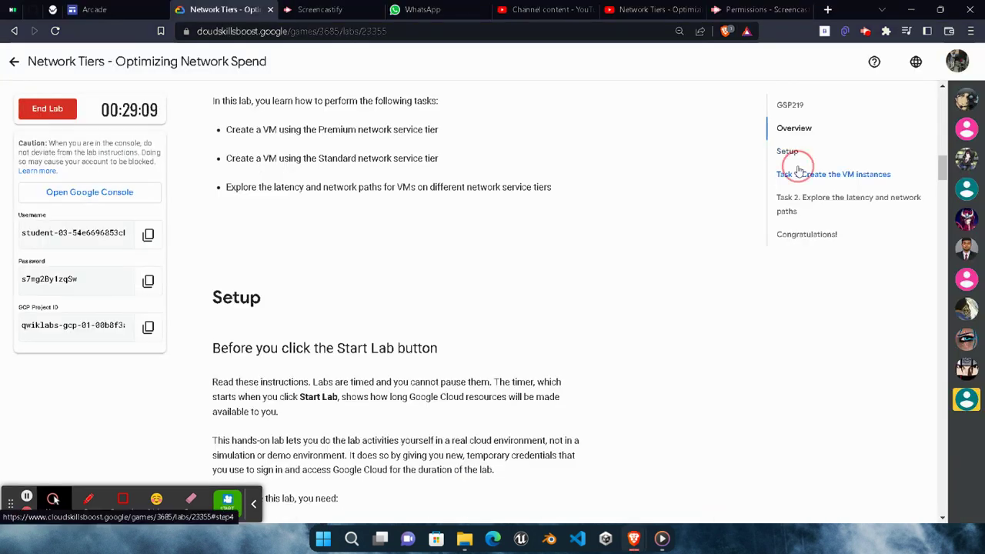
left_click(800, 171)
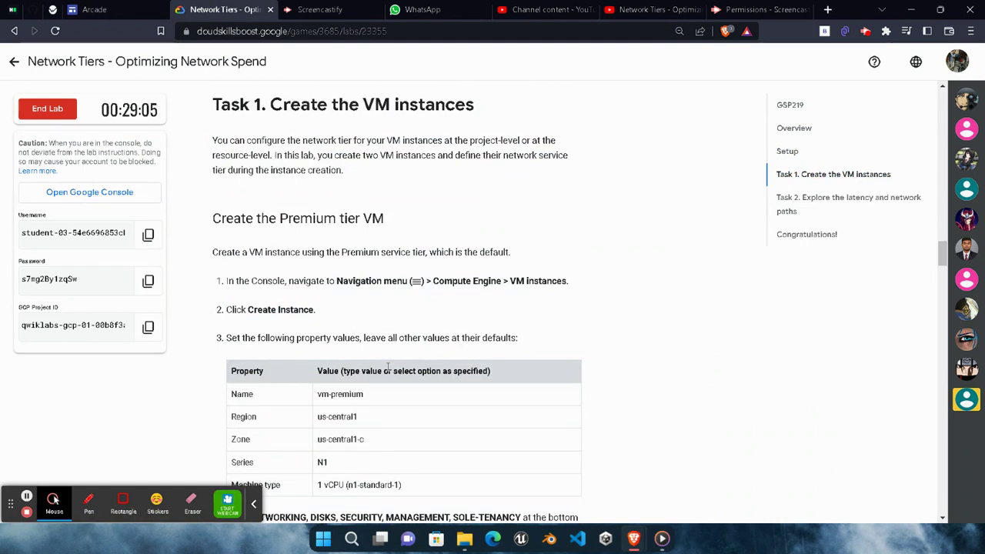
scroll(388, 367, "down", 7)
scroll(411, 283, "up", 5)
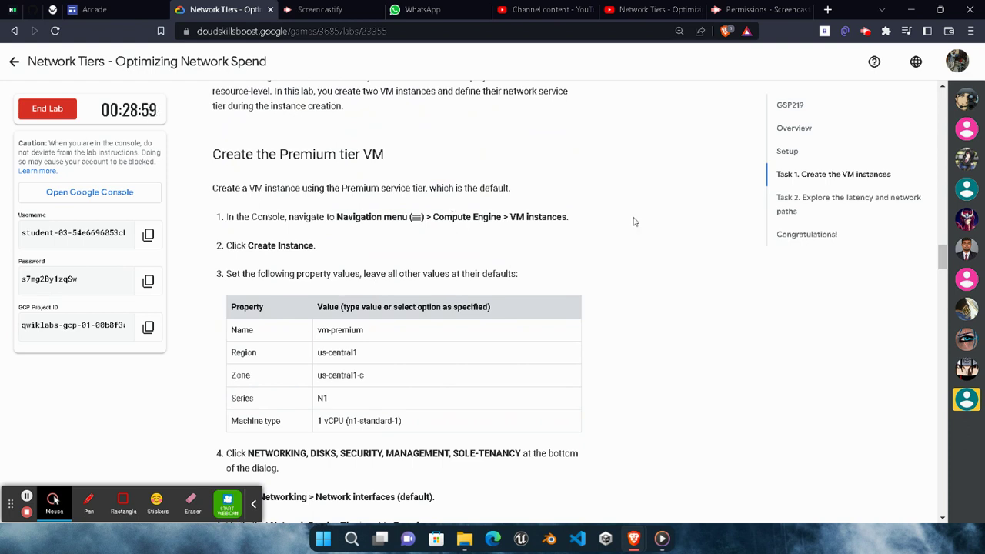
mouse_move(633, 537)
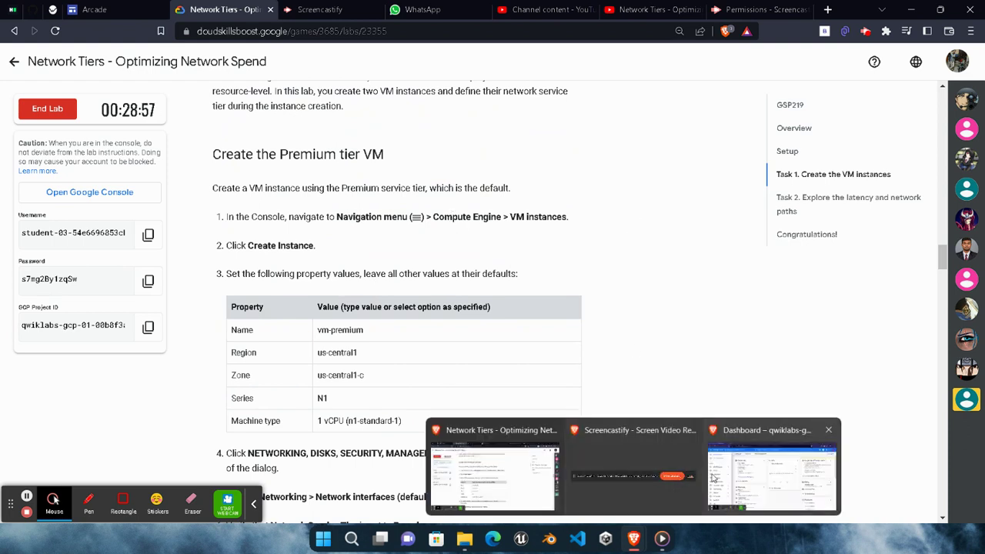
left_click(773, 443)
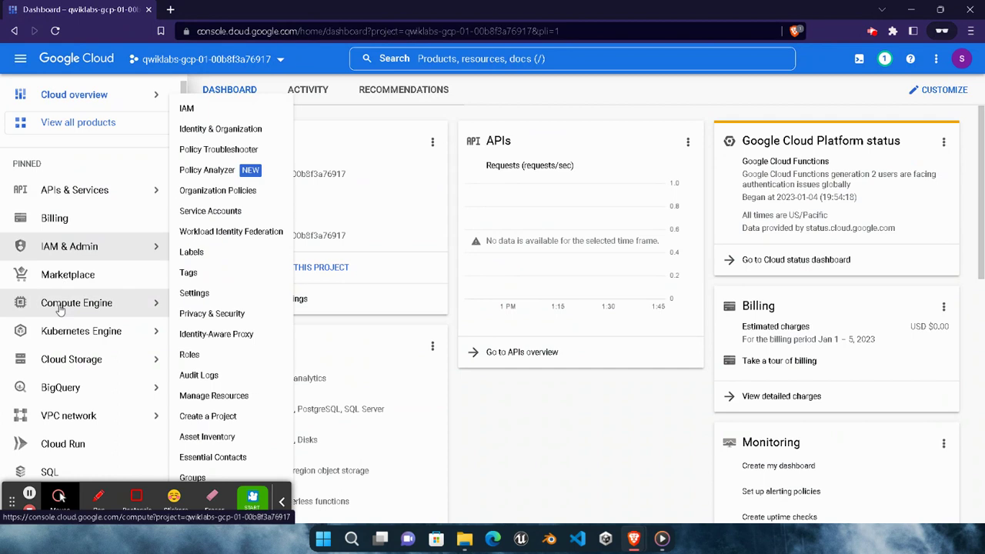
mouse_move(139, 302)
left_click(242, 83)
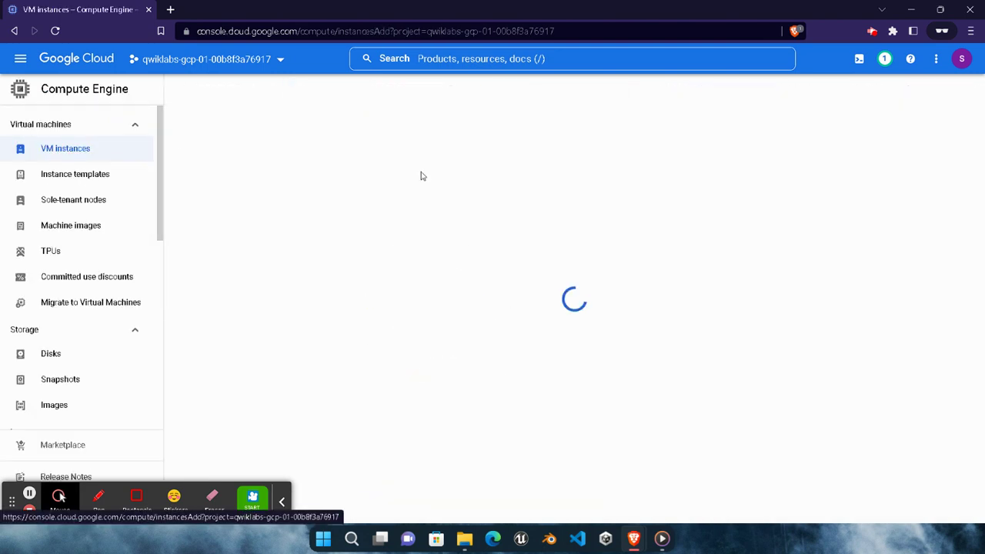
Step: Copy the instance name from the lab's property table and name the new VM instance vm-premium
mouse_move(636, 536)
left_click(531, 477)
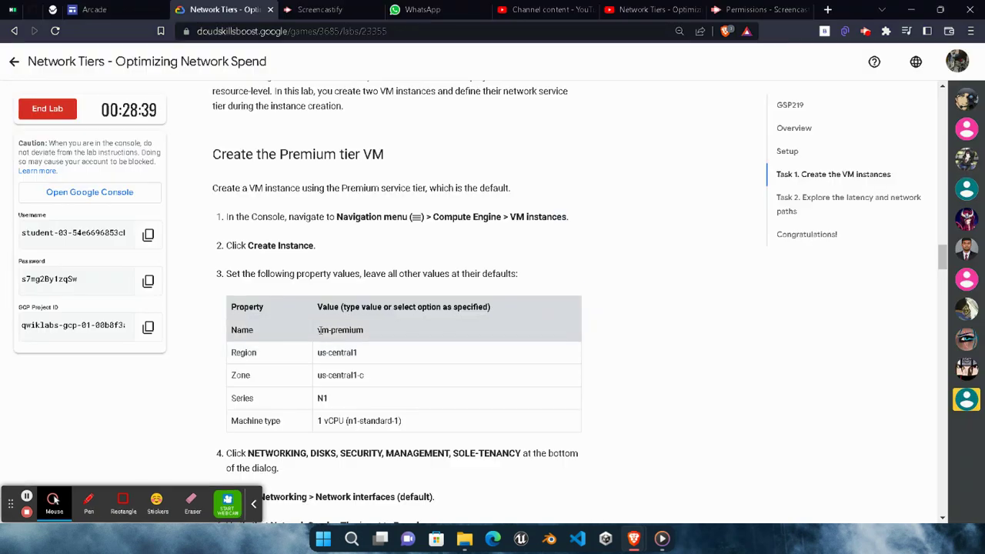
left_click_drag(319, 329, 373, 330)
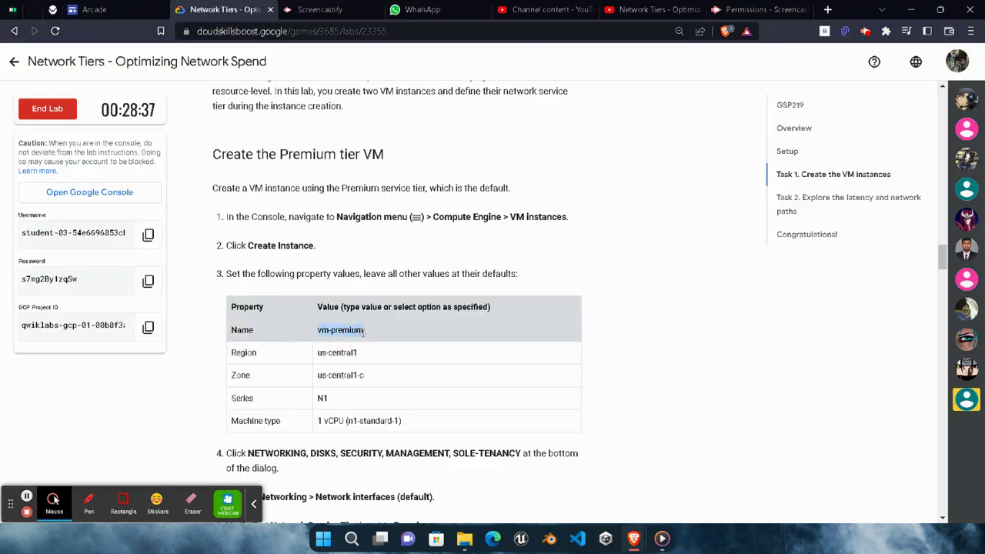
mouse_move(636, 535)
left_click(713, 471)
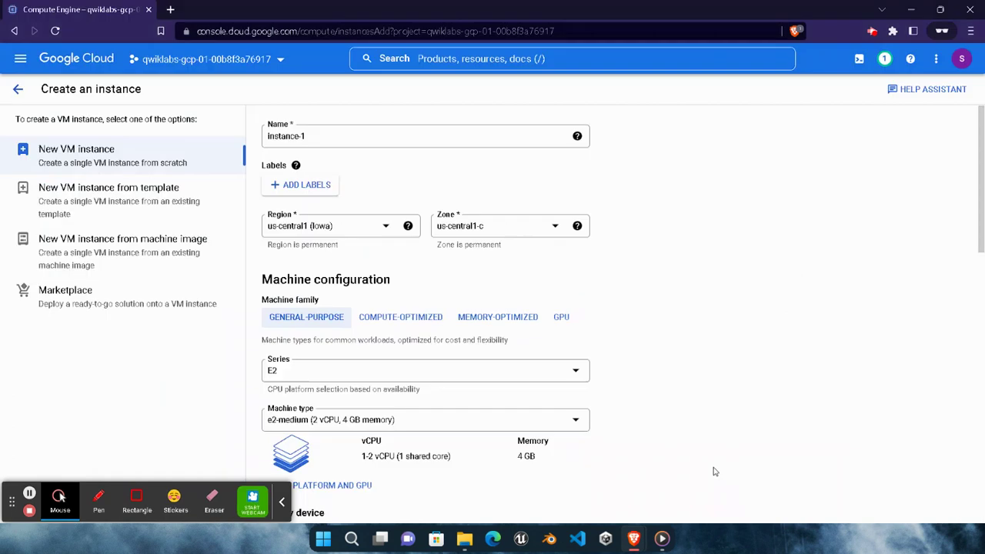
left_click(447, 135)
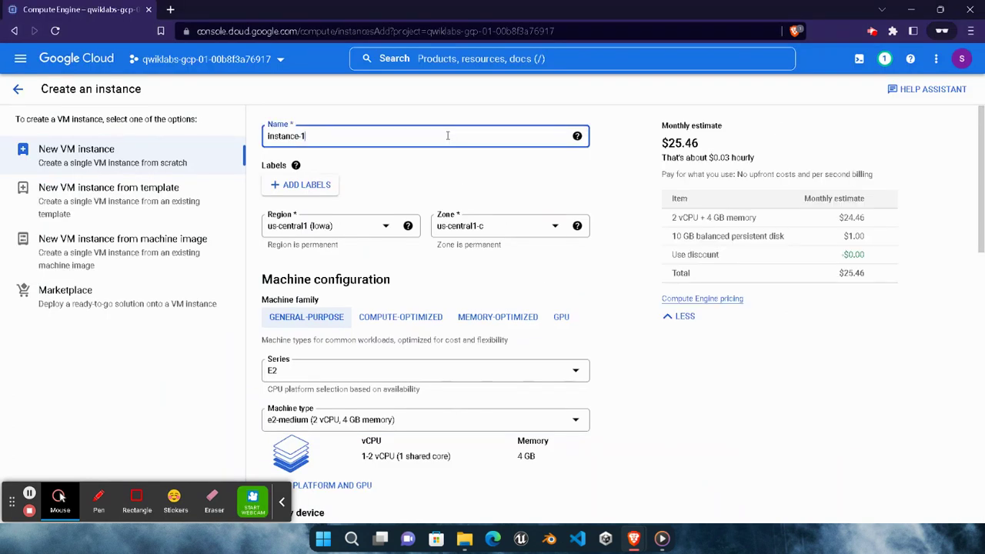
triple_click(418, 139)
left_click(417, 139)
triple_click(416, 139)
key("BackSpace")
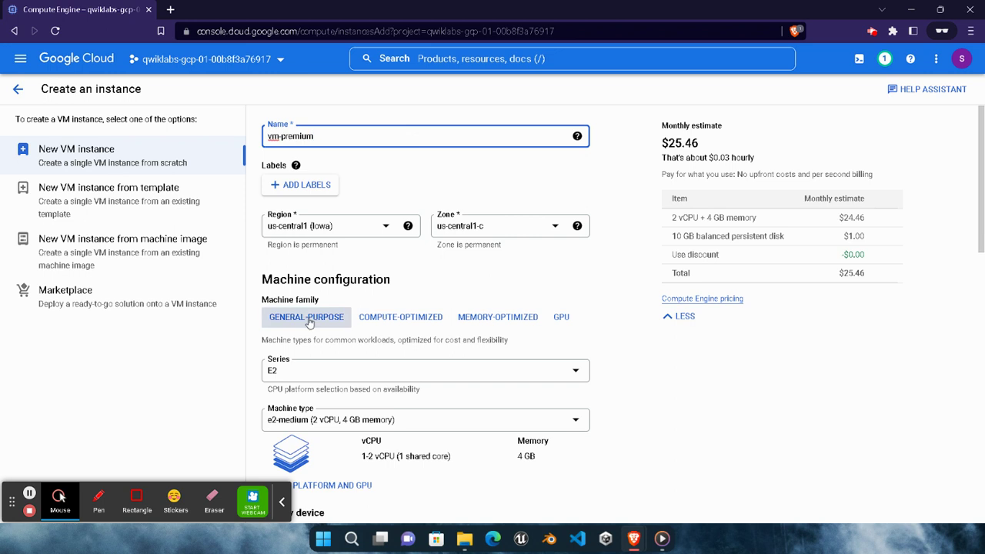
Step: Set the machine series of the vm-premium instance to N1
left_click(307, 373)
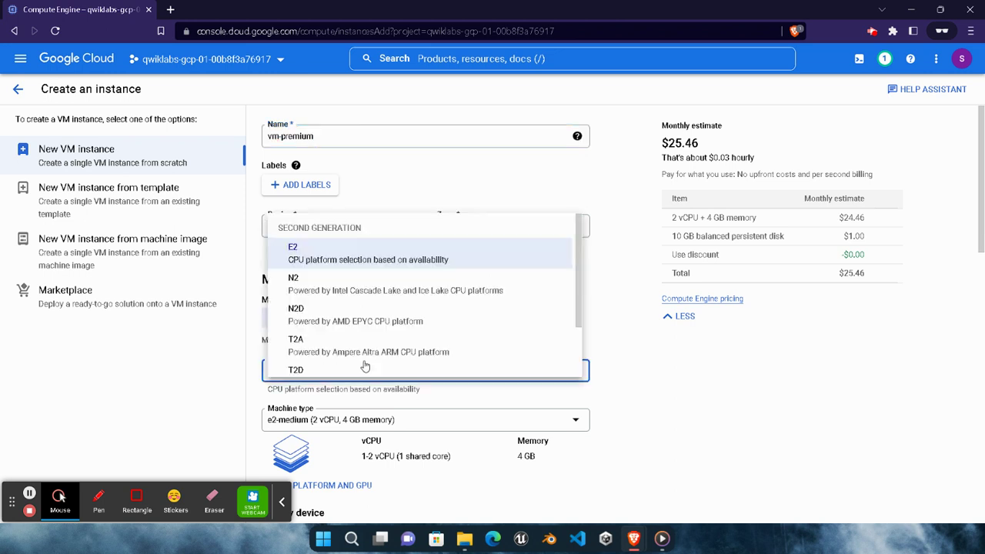
scroll(367, 334, "down", 2)
left_click(371, 362)
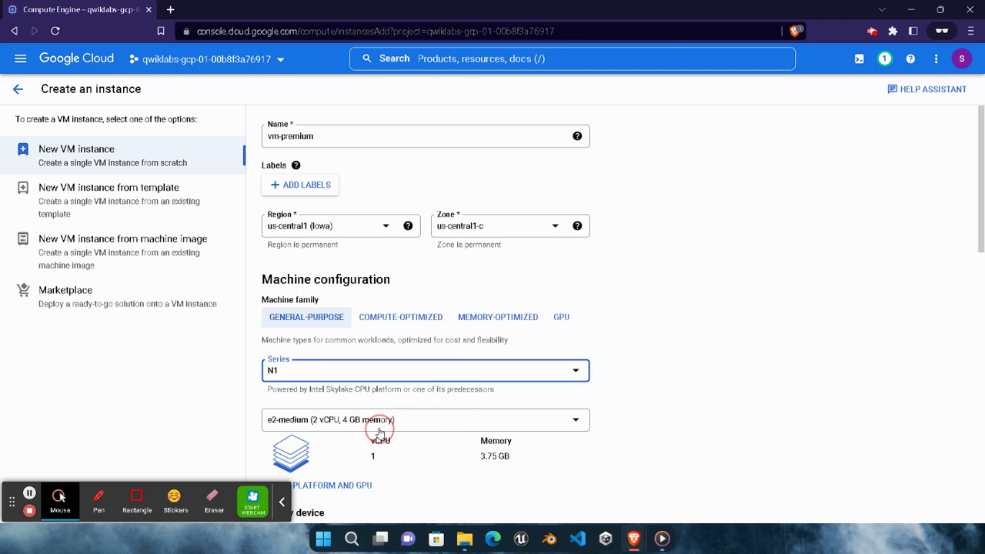
Step: Expand the advanced options of the vm-premium instance to reach its networking, disk, security and management settings
scroll(601, 368, "down", 2)
scroll(385, 401, "down", 3)
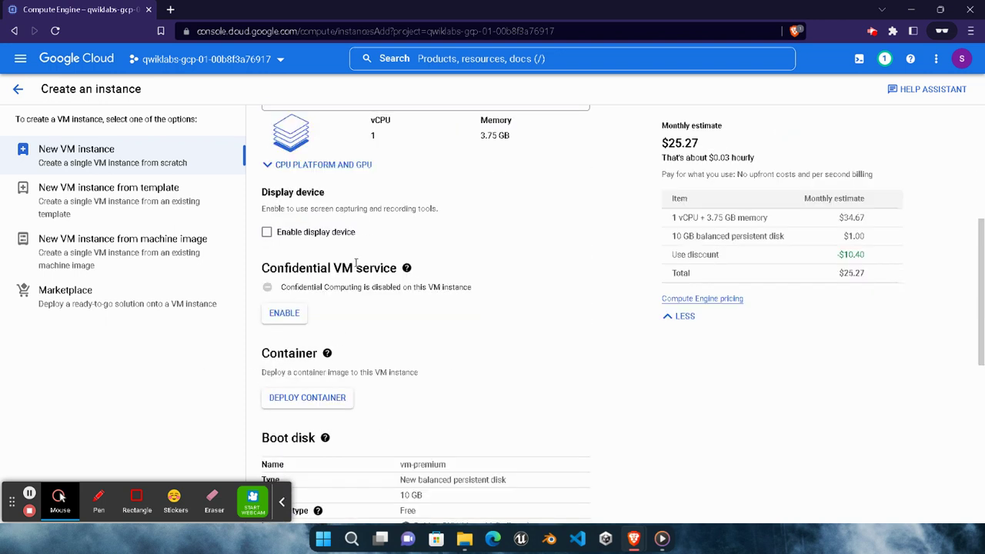
scroll(356, 263, "down", 2)
scroll(346, 317, "down", 5)
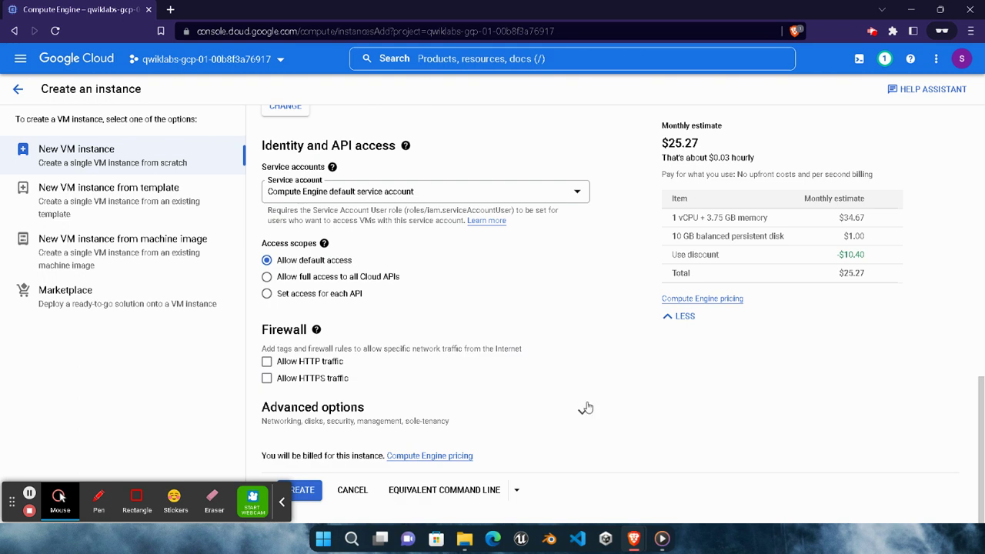
left_click(585, 407)
scroll(459, 336, "down", 3)
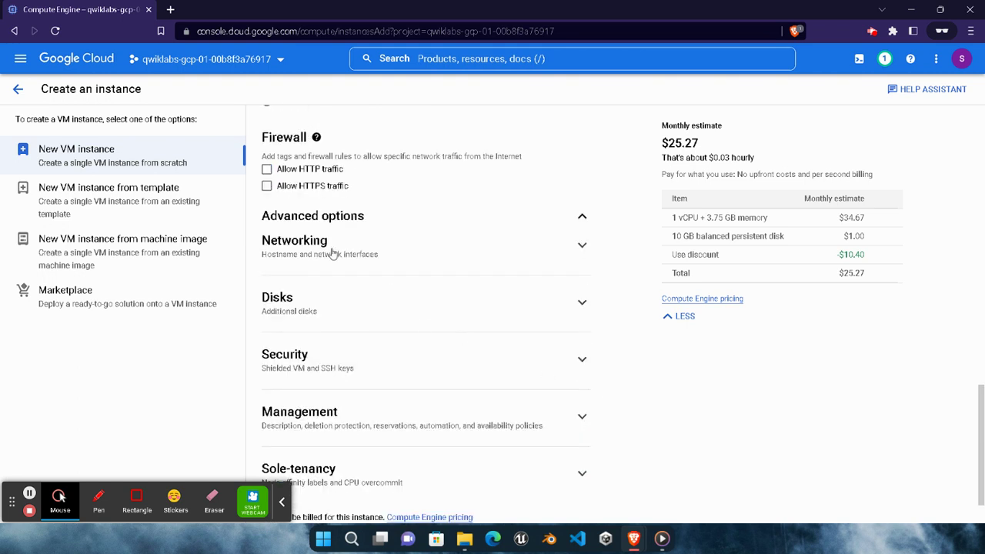
scroll(379, 264, "down", 1)
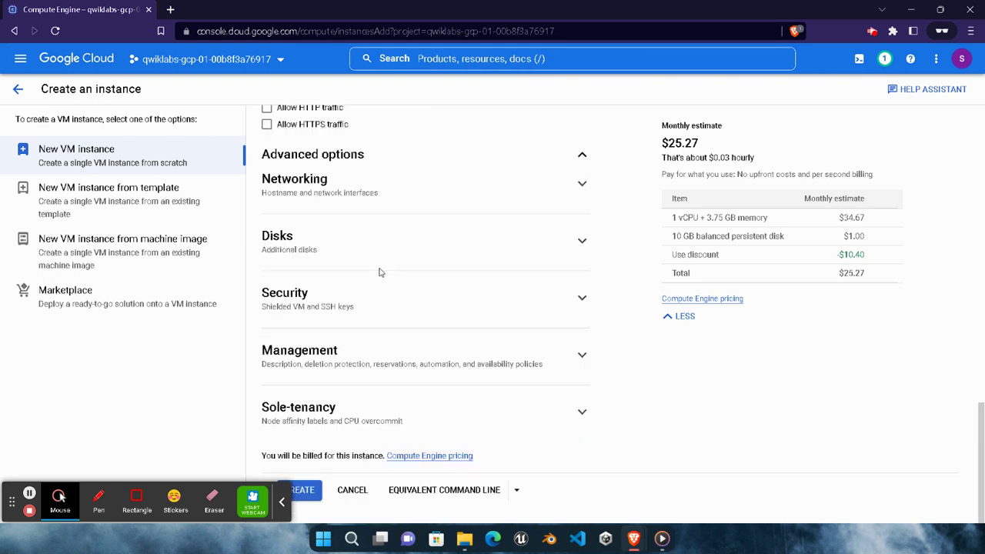
Step: Keep the default network interface of vm-premium on the Premium network service tier and create the instance
left_click(511, 188)
scroll(390, 327, "down", 3)
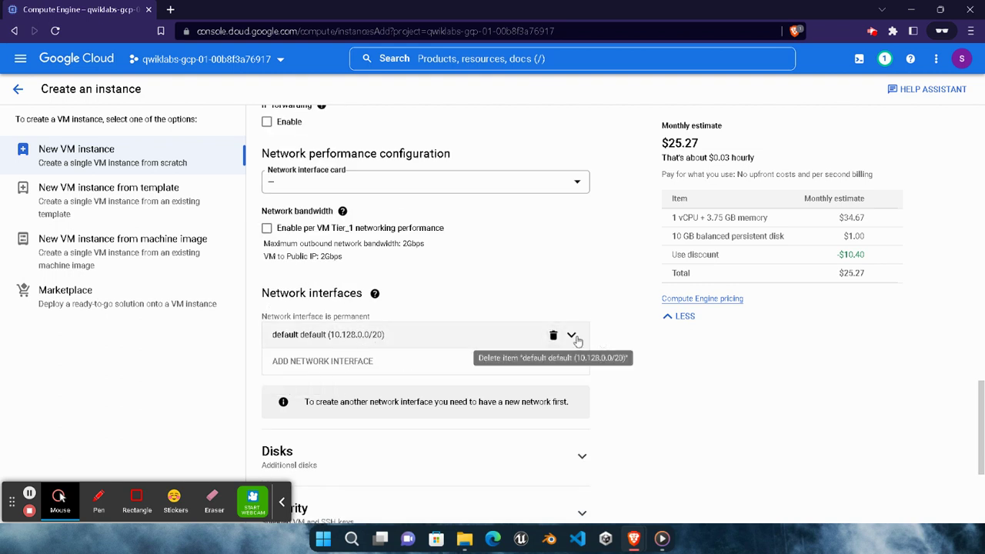
left_click(488, 334)
scroll(430, 372, "down", 2)
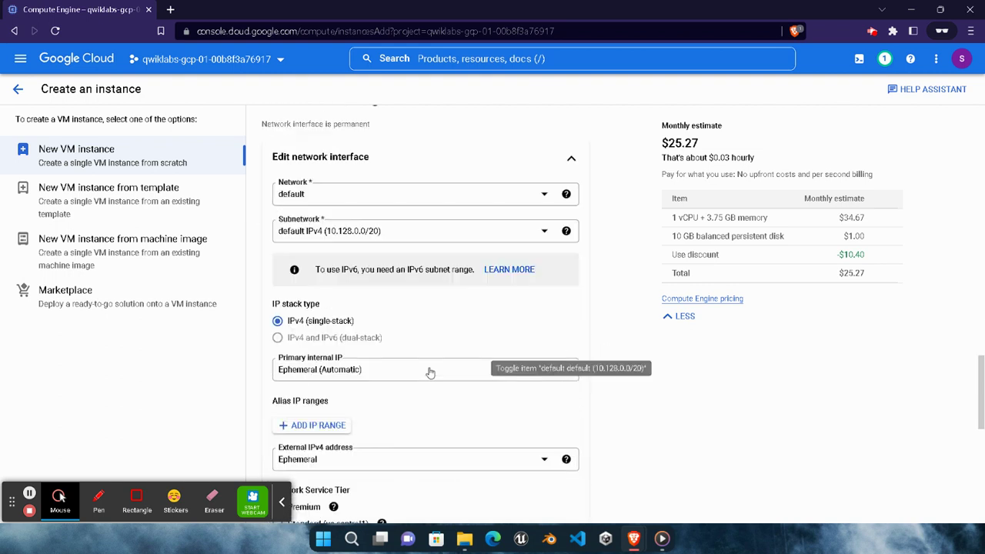
scroll(430, 373, "down", 2)
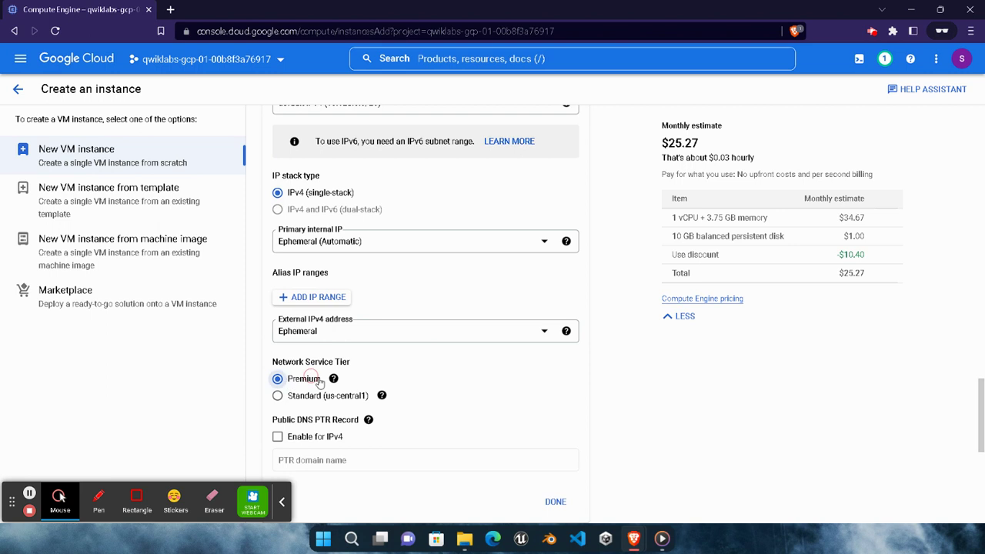
left_click(554, 500)
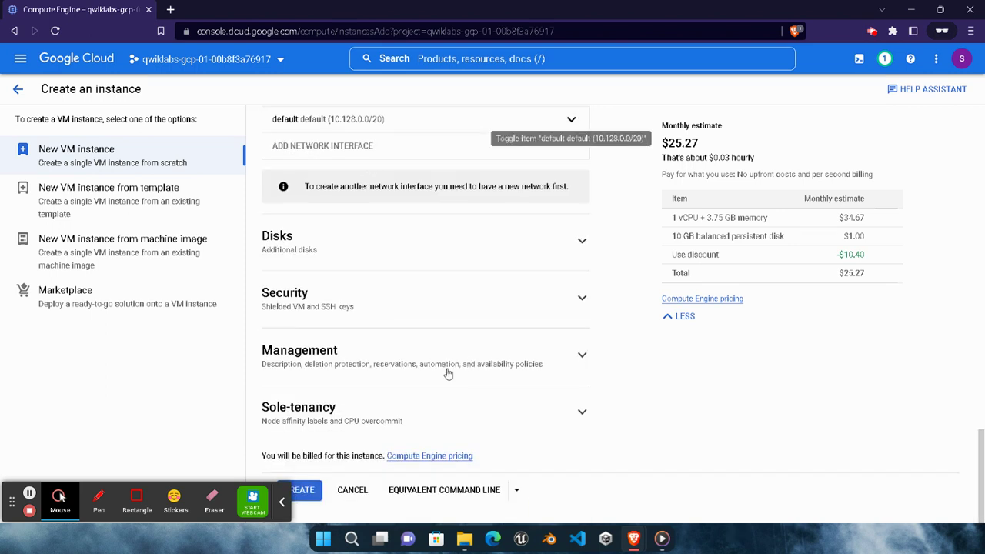
left_click(299, 490)
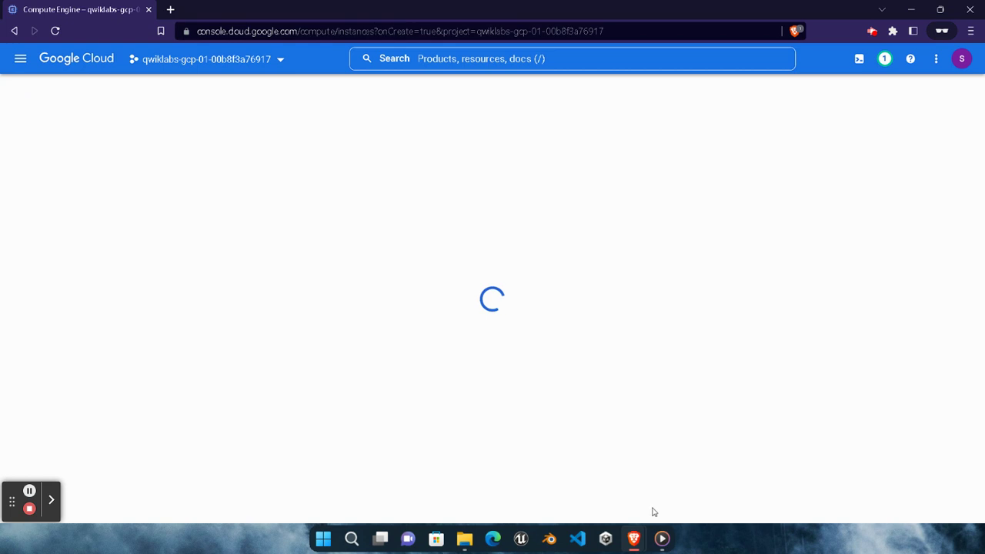
Step: Copy the name vm-standard from the Standard tier VM property table on the lab page and return to the Google Cloud console
mouse_move(633, 538)
left_click(485, 469)
scroll(448, 338, "down", 3)
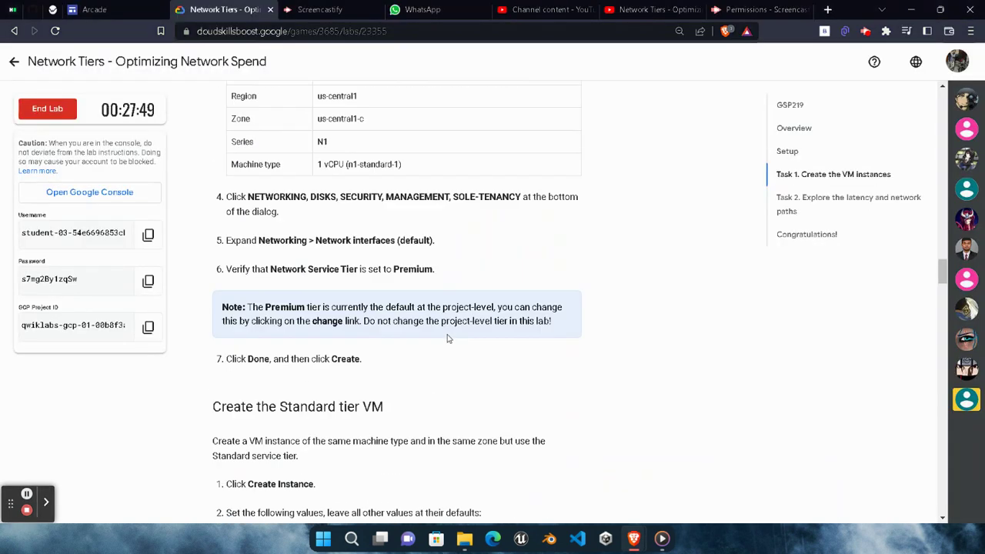
scroll(448, 338, "down", 5)
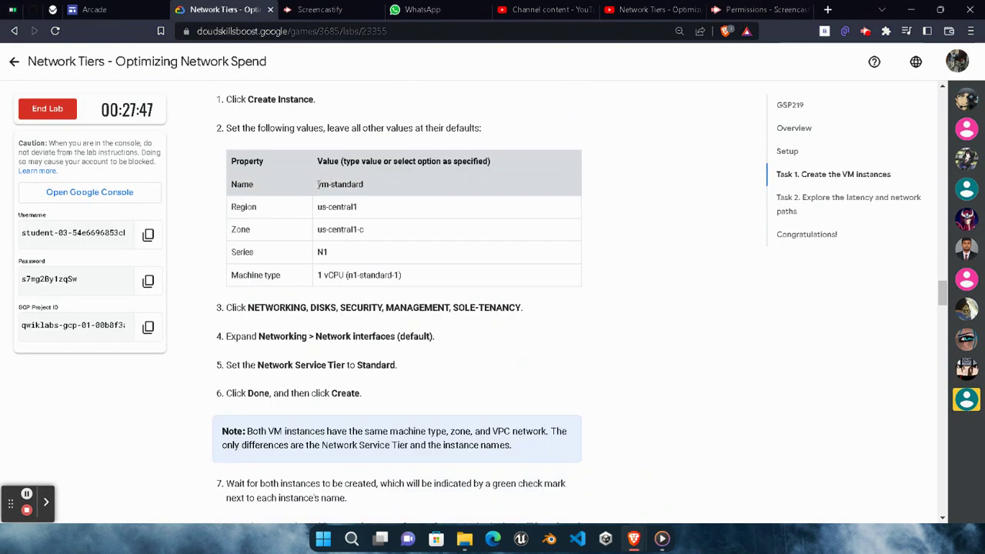
left_click_drag(317, 185, 364, 186)
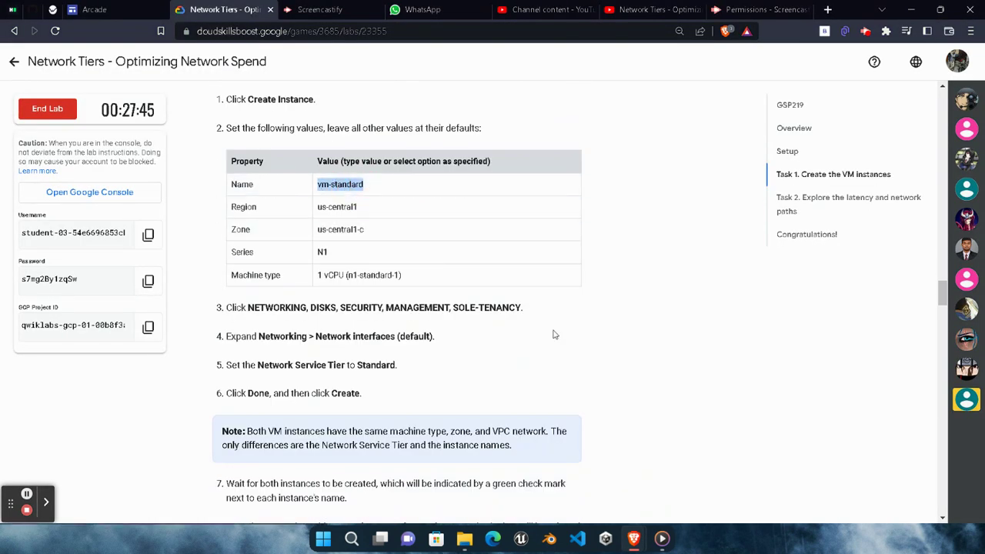
mouse_move(633, 534)
left_click(750, 469)
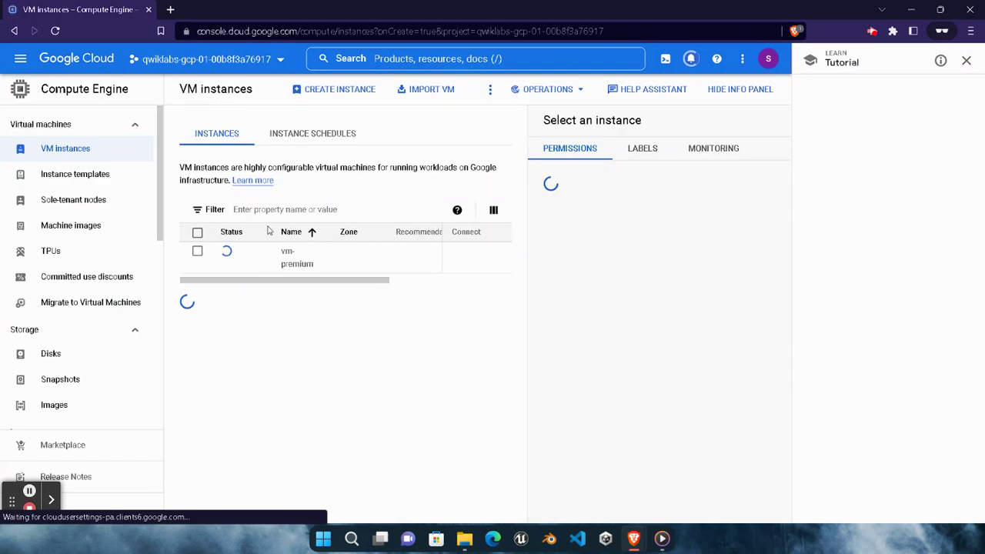
Step: Dismiss the tutorial beside the VM instances list and close the stray internetdownloadmanager.com page, returning to the Google Cloud console
left_click(966, 60)
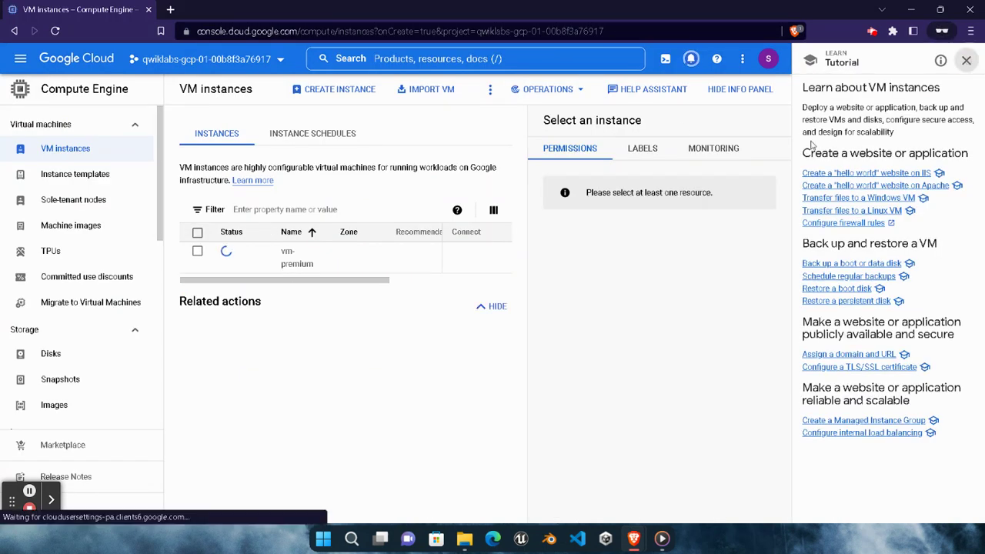
left_click(624, 210)
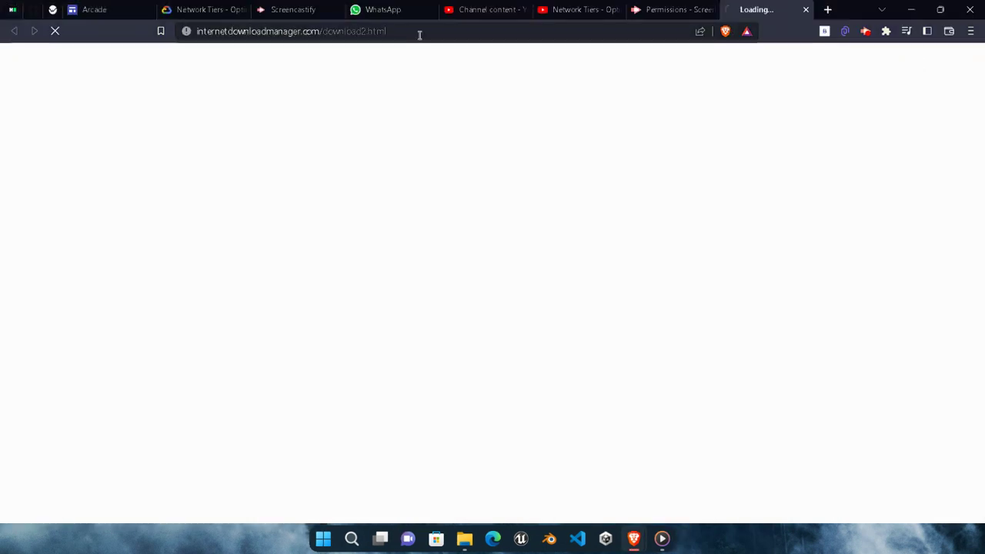
left_click(804, 10)
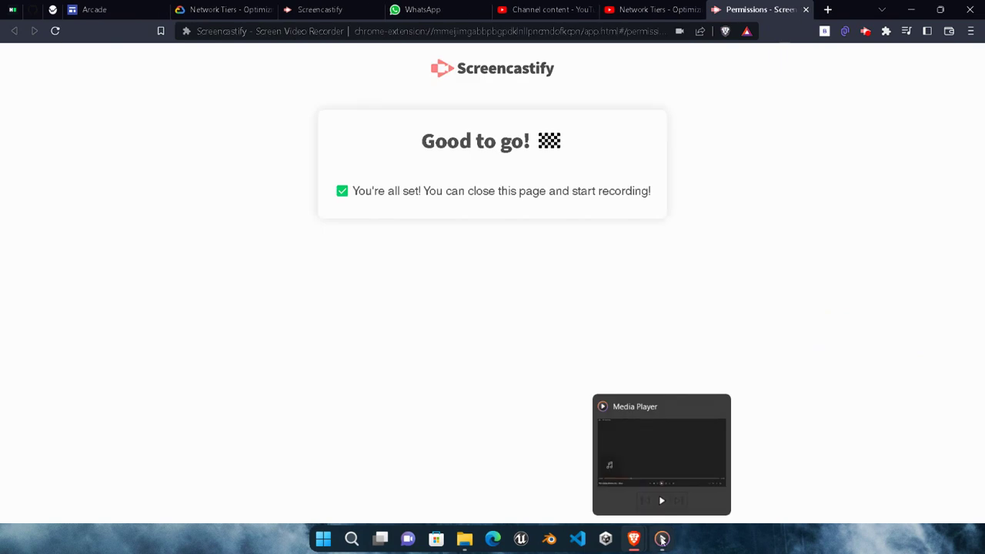
mouse_move(645, 543)
left_click(771, 475)
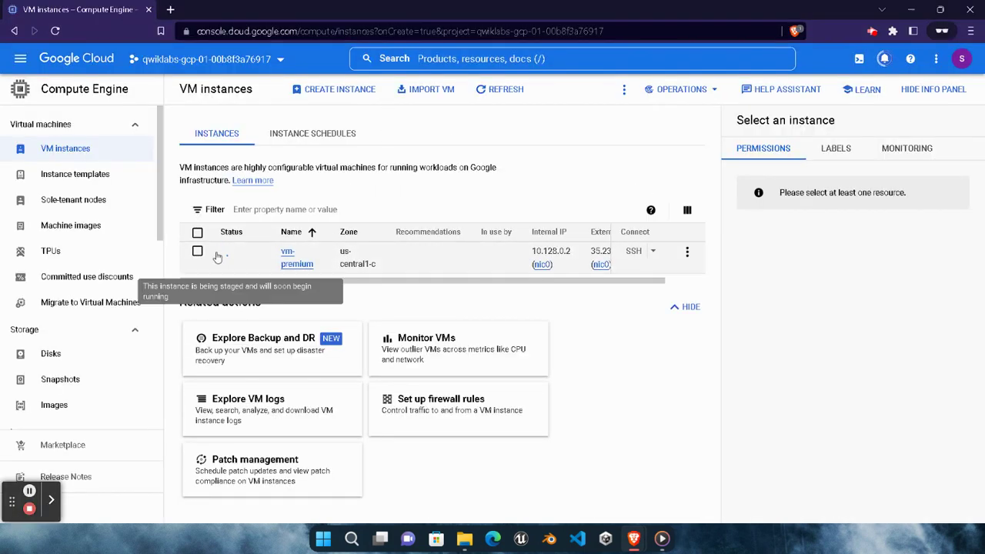
Step: Start creating another VM instance, recheck the Standard tier VM values on the lab page, and name the instance vm-standard
left_click(351, 96)
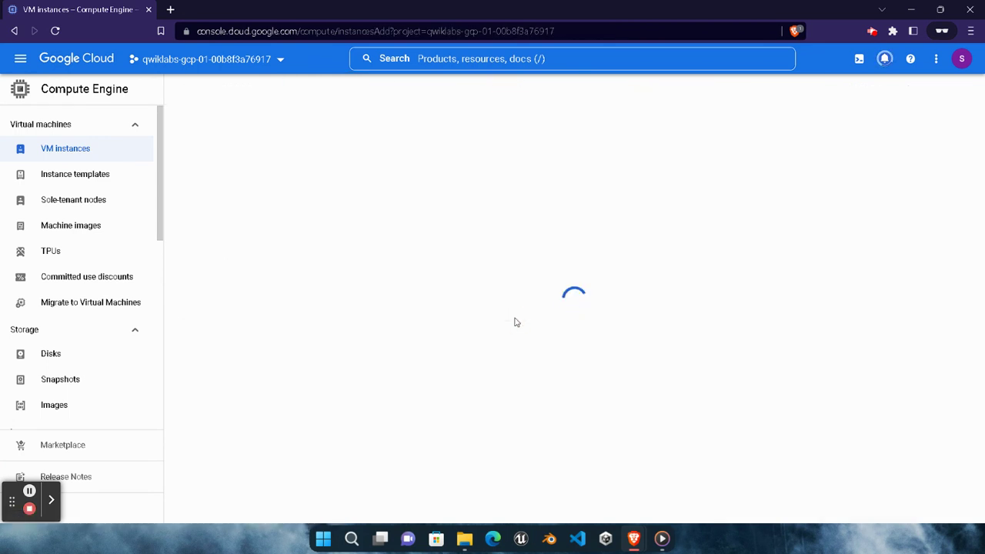
mouse_move(638, 534)
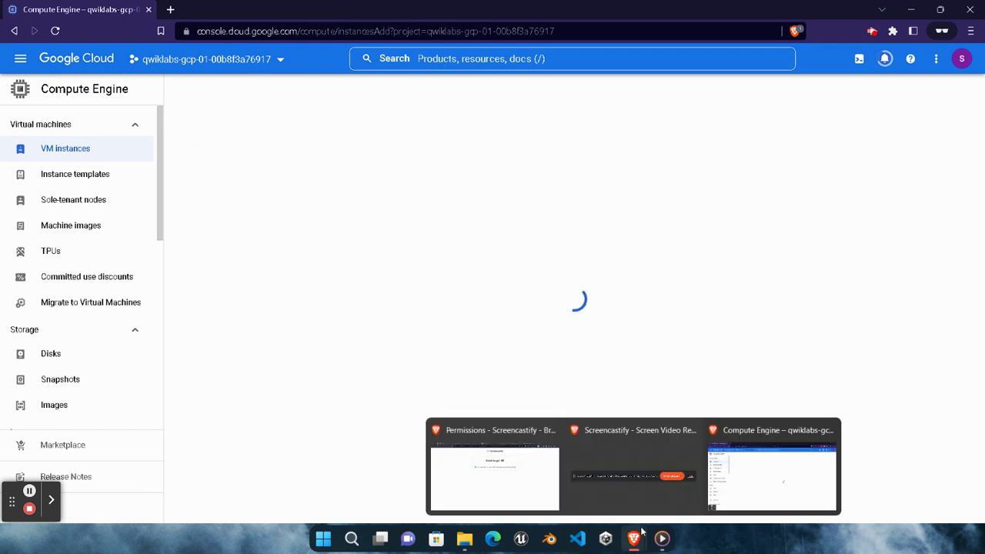
left_click(552, 493)
left_click(258, 7)
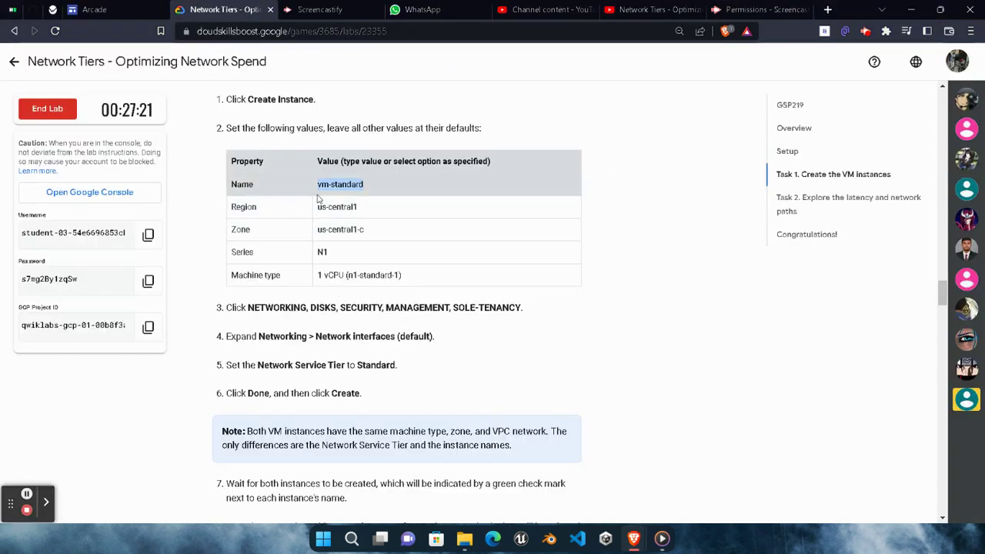
mouse_move(634, 537)
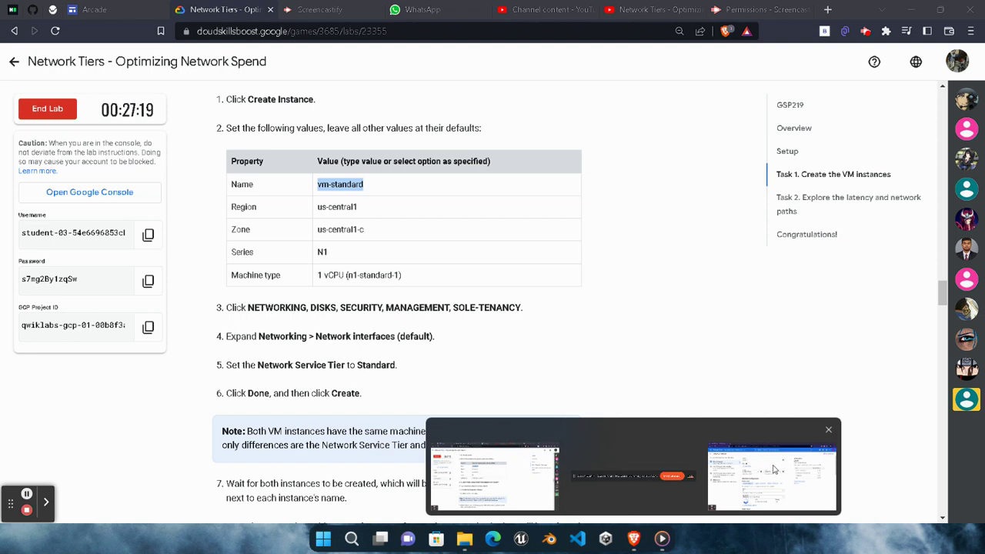
left_click(774, 469)
left_click(398, 131)
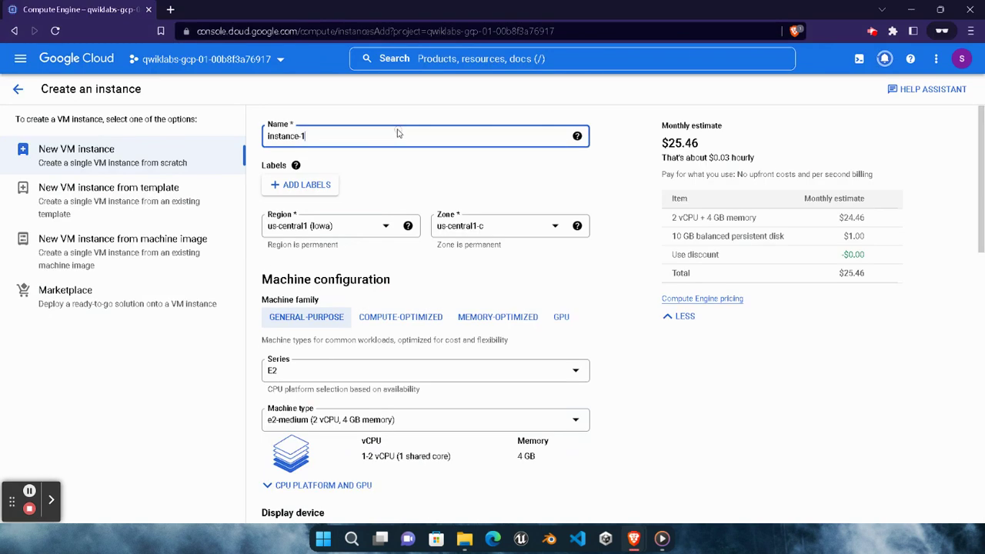
key("ctrl+a")
key("BackSpace")
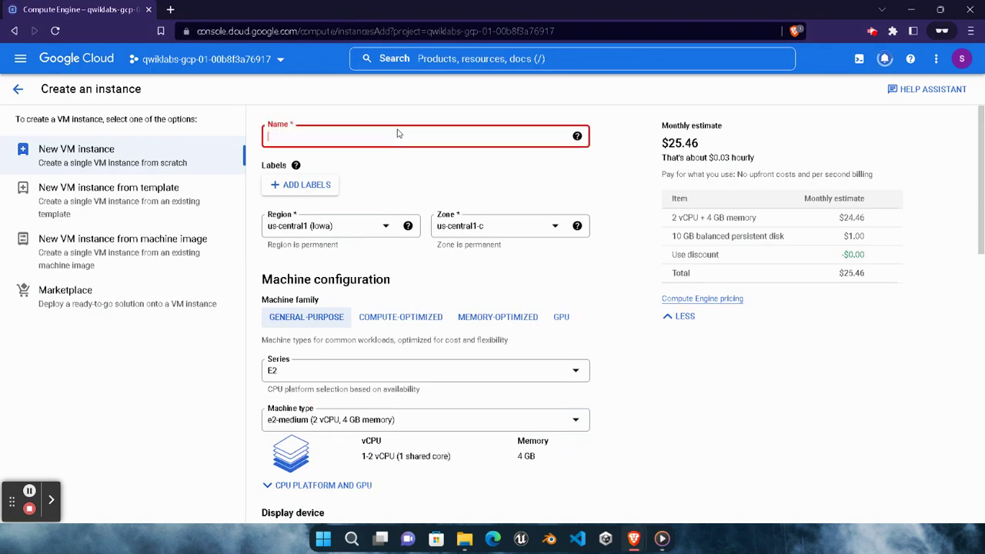
type("vm-standard")
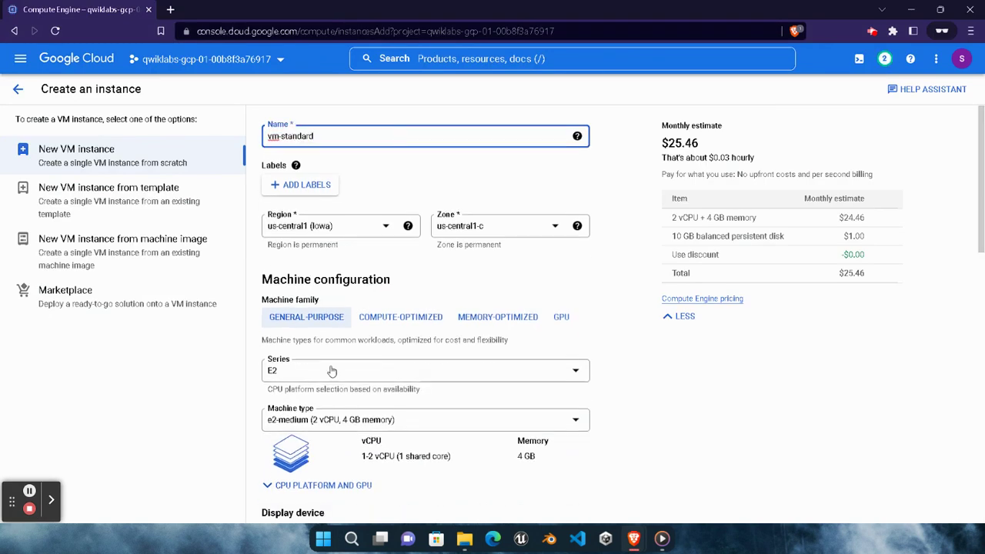
Step: Set the machine series of the vm-standard instance to N1
scroll(350, 310, "down", 2)
left_click(459, 248)
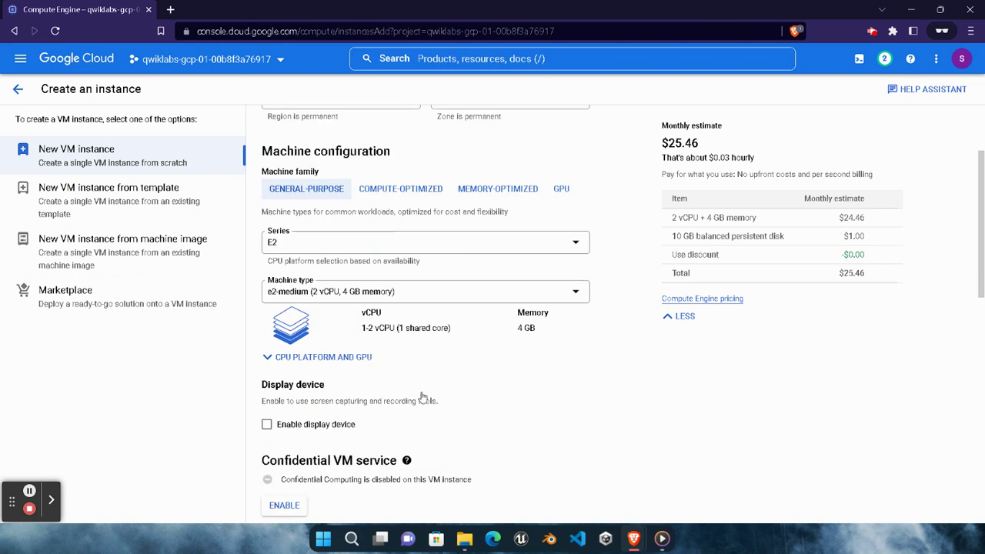
scroll(407, 351, "down", 3)
left_click(343, 386)
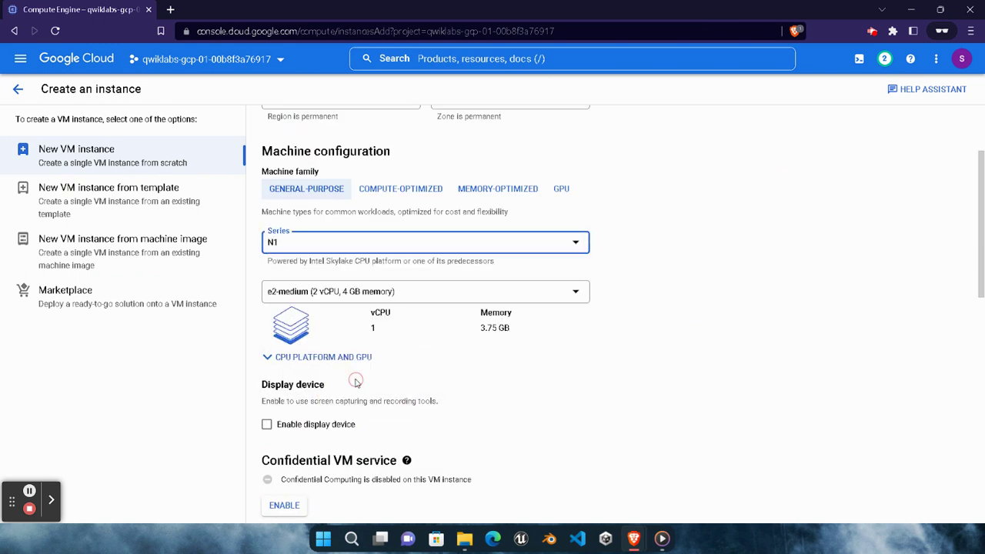
Step: Expand the networking settings in the advanced options of the vm-standard instance to reach its network interfaces
scroll(346, 381, "down", 4)
scroll(344, 380, "down", 5)
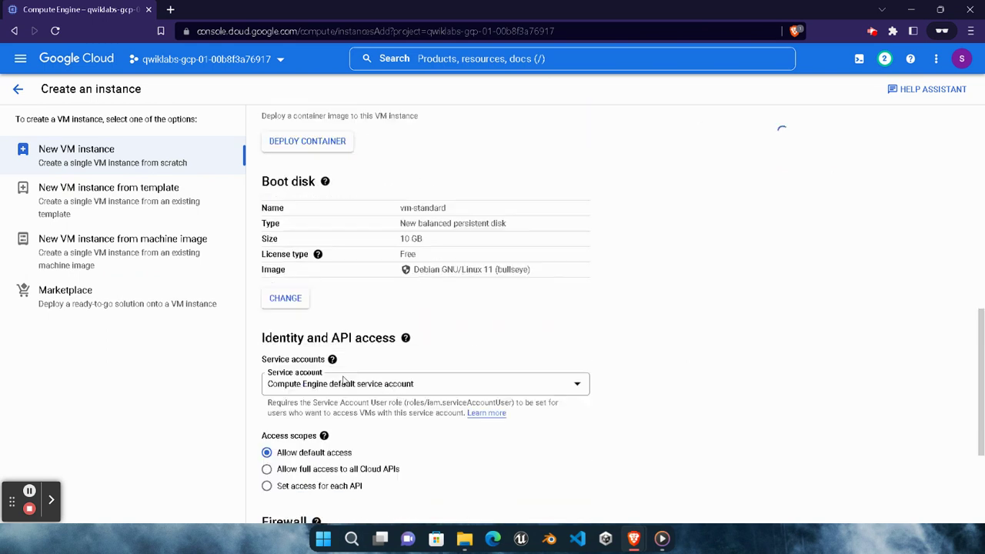
scroll(344, 380, "down", 1)
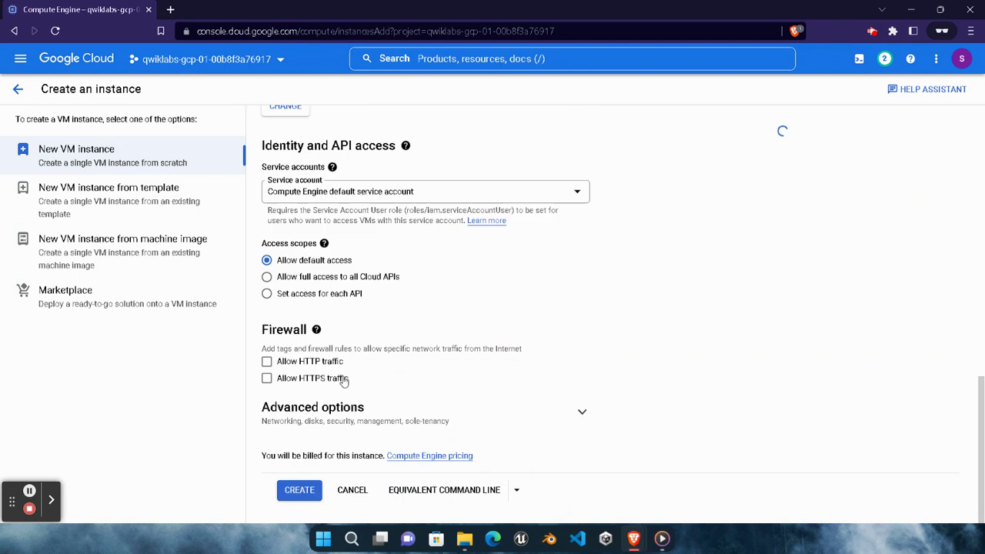
left_click(581, 409)
scroll(407, 389, "down", 2)
left_click(567, 325)
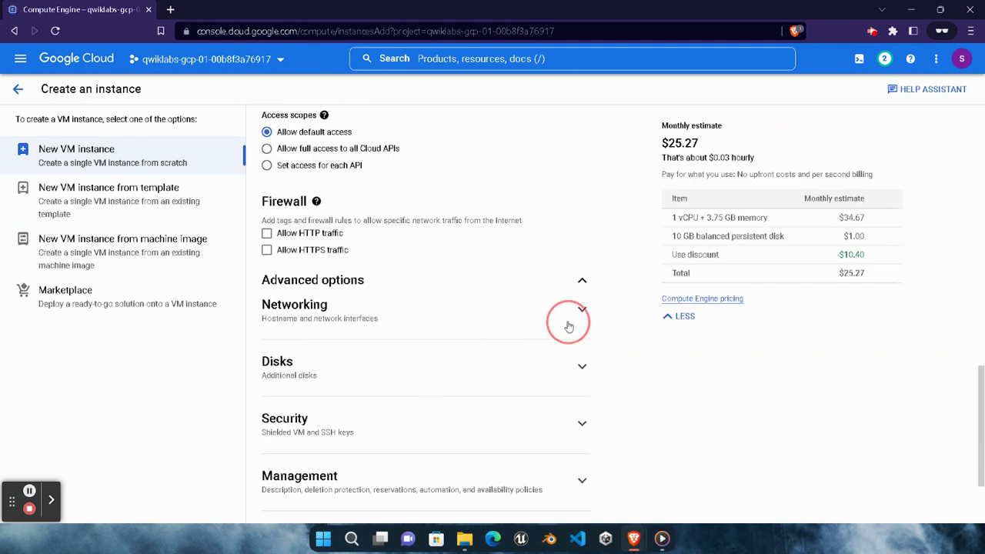
scroll(367, 337, "down", 3)
scroll(419, 342, "down", 3)
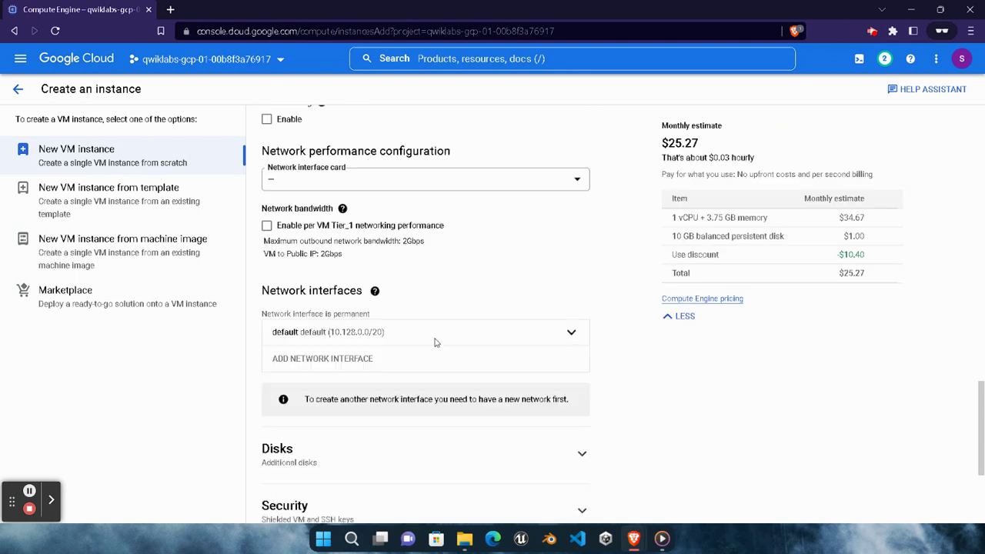
Step: Set the default interface's network service tier to Standard (us-central1) and create the vm-standard instance
left_click(419, 267)
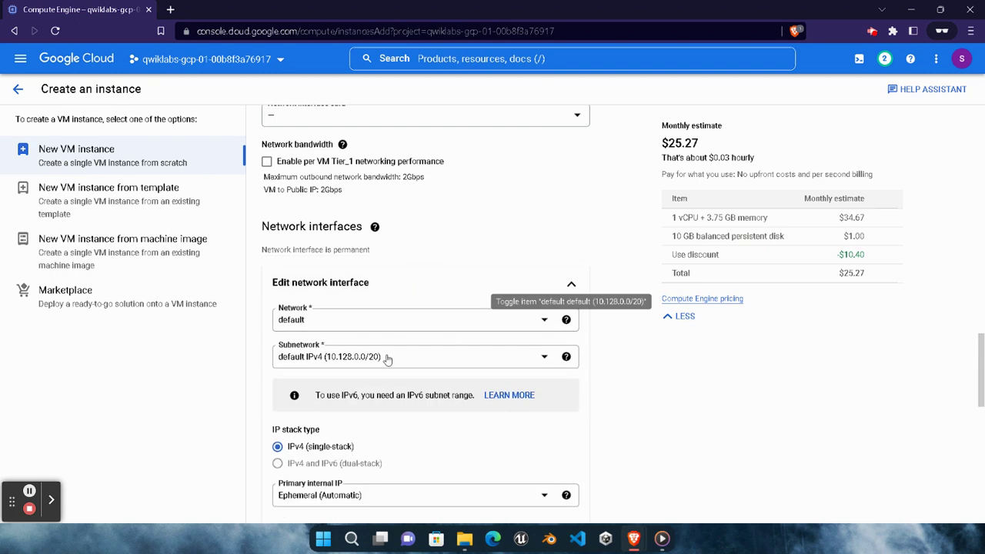
scroll(387, 354, "down", 5)
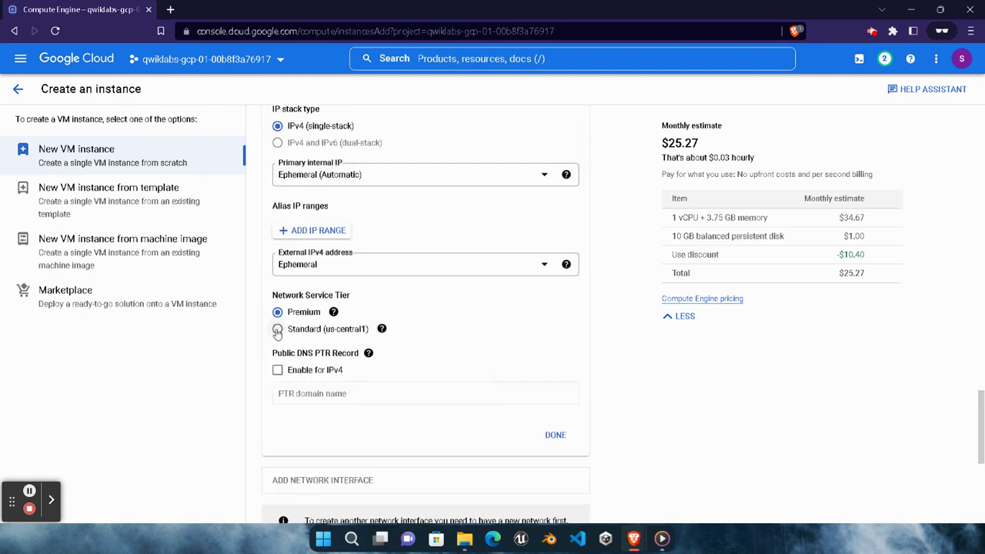
left_click(278, 330)
left_click(556, 434)
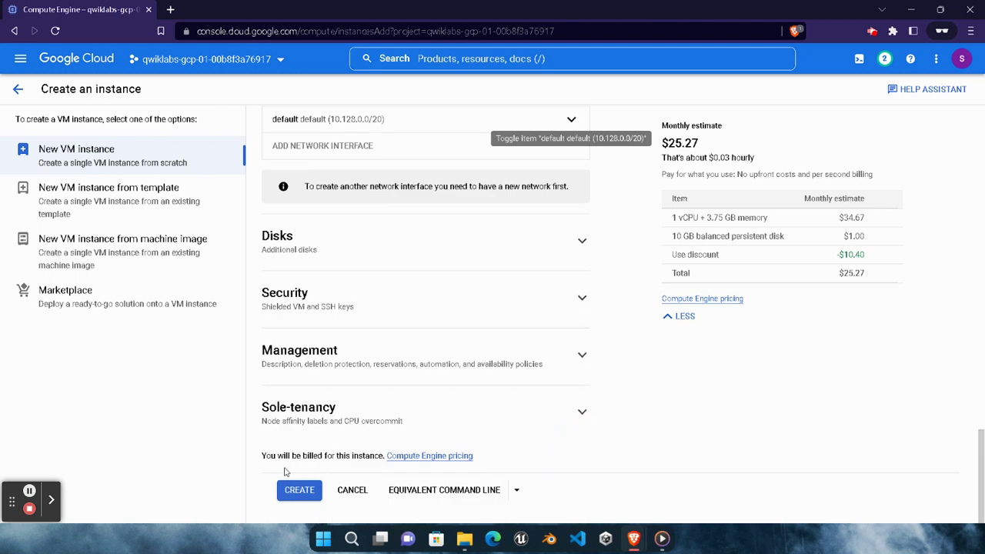
left_click(300, 490)
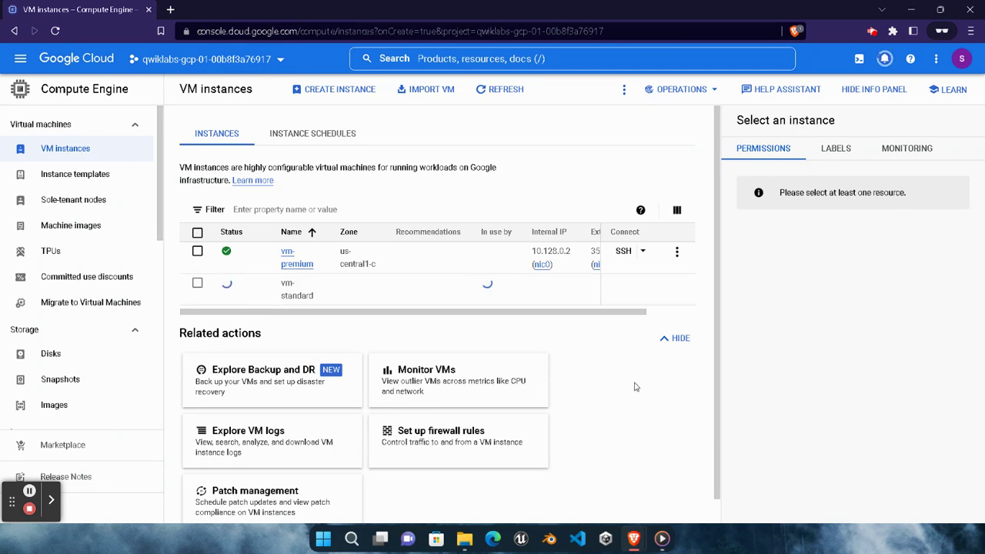
Step: Check the lab page's remaining Task 1 instructions and its progress check for creating the VM instances
mouse_move(637, 537)
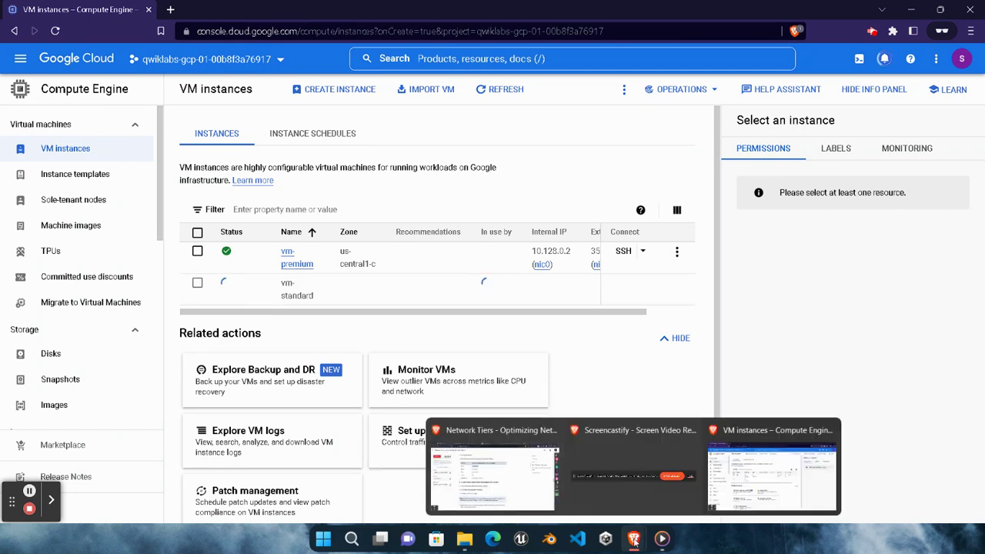
left_click(500, 481)
scroll(476, 317, "down", 4)
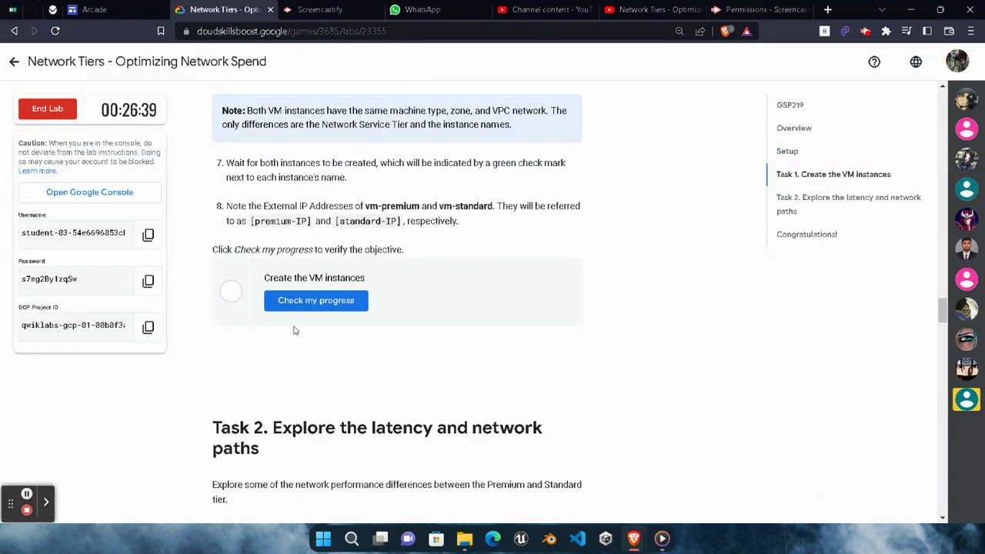
Step: Return to the Google Cloud console and refresh the VM instances list to check the status of both instances
mouse_move(633, 538)
left_click(754, 489)
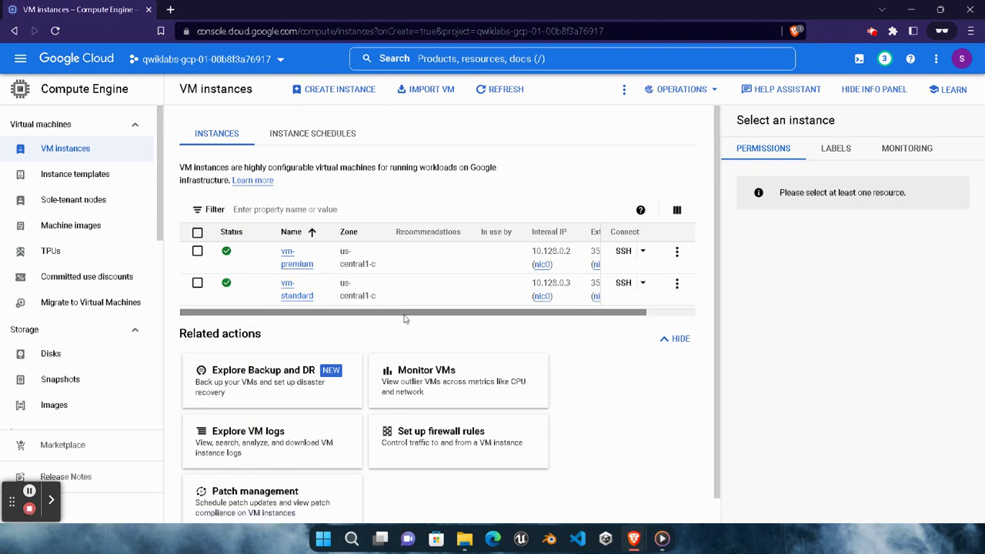
left_click(480, 90)
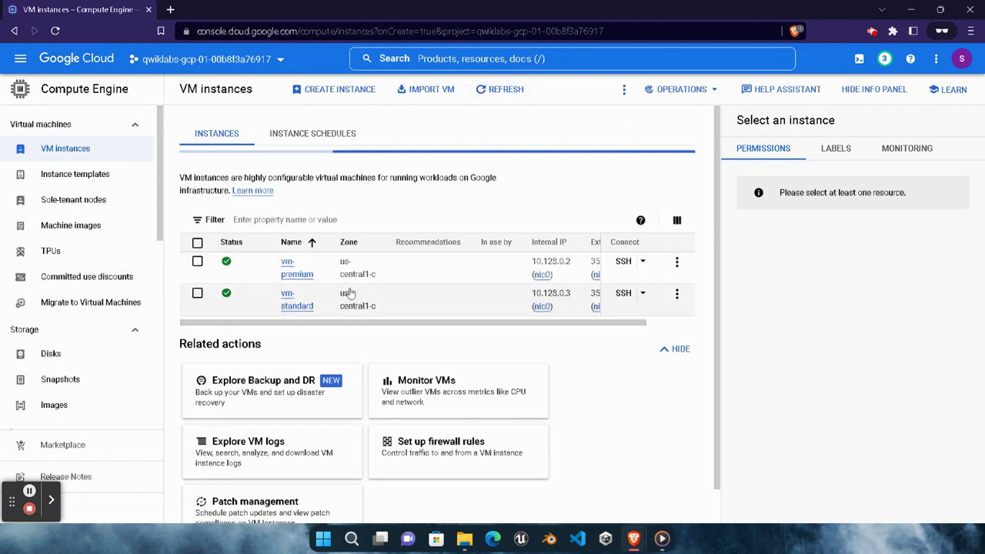
mouse_move(633, 538)
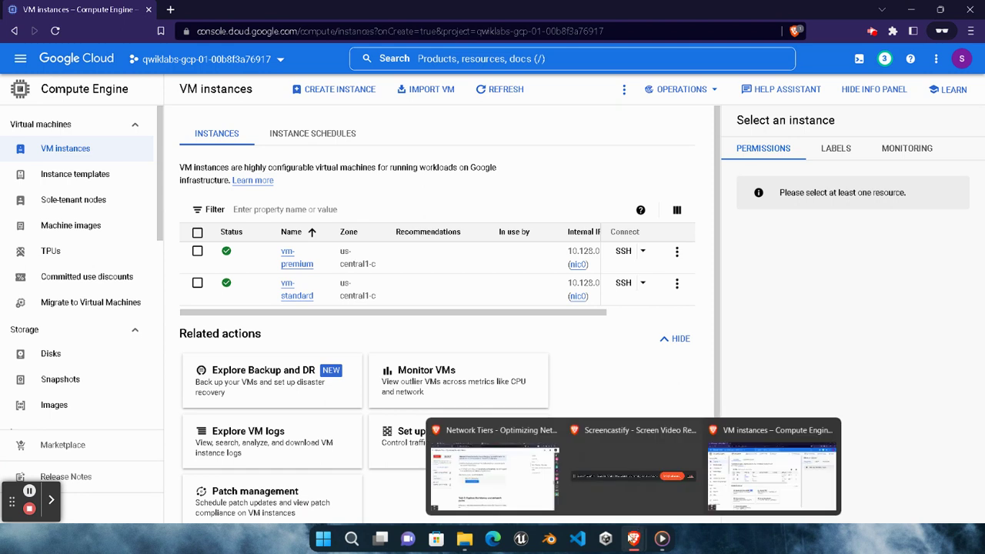
Step: Switch back to the lab page and check the progress of the "Create the VM instances" objective
left_click(531, 446)
left_click(344, 305)
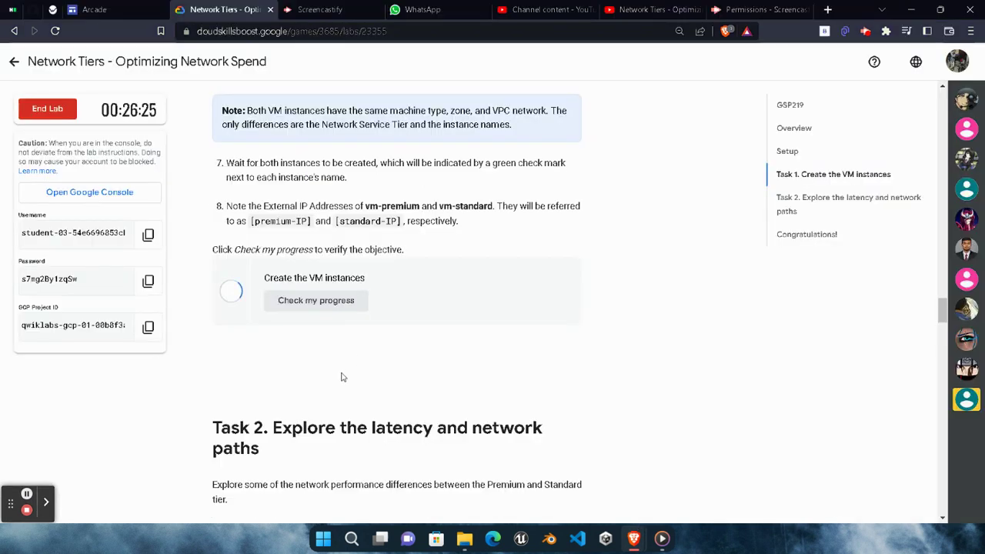
scroll(418, 404, "down", 8)
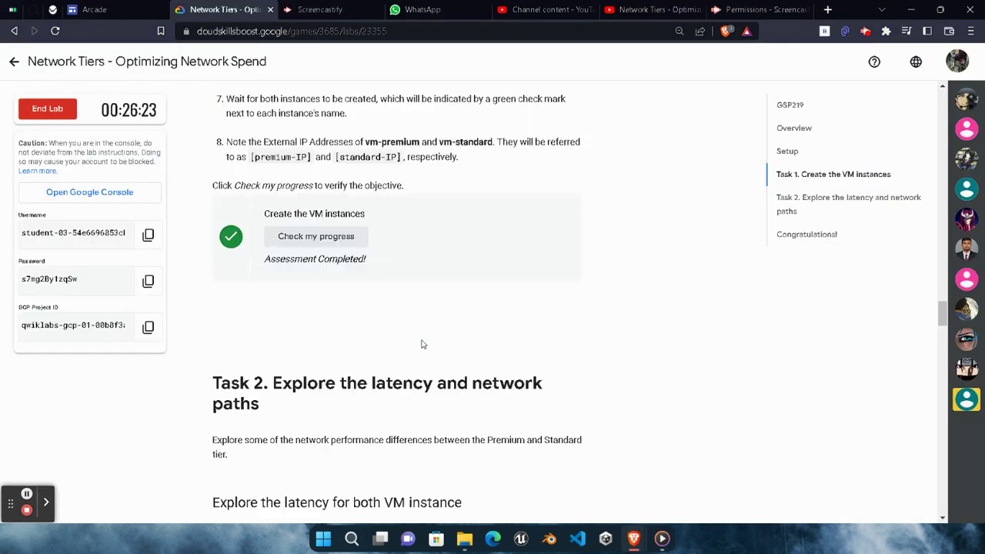
scroll(420, 339, "up", 1)
scroll(422, 344, "up", 3)
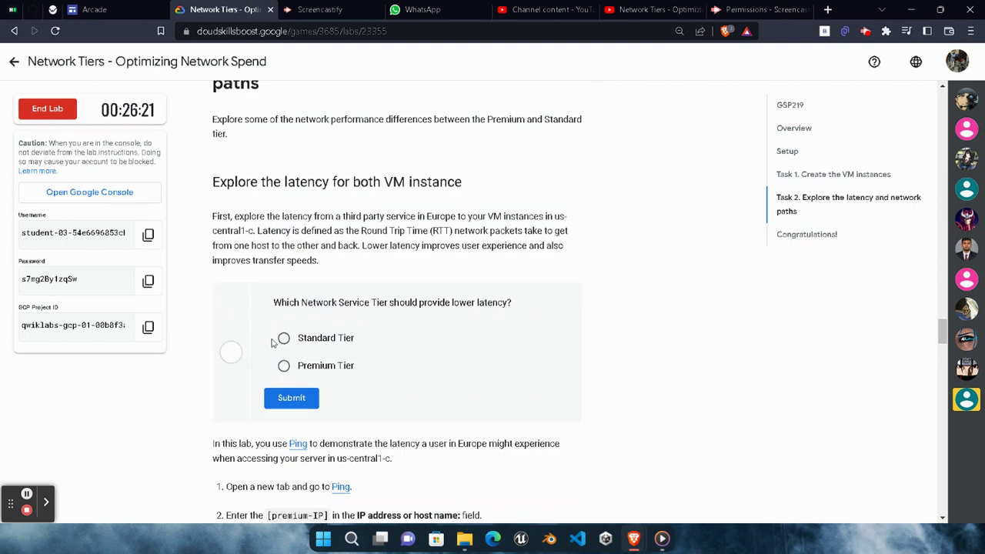
Step: Skim the remaining Task 2 instructions through to the end of the page, and end the lab, confirming the request
scroll(248, 390, "down", 14)
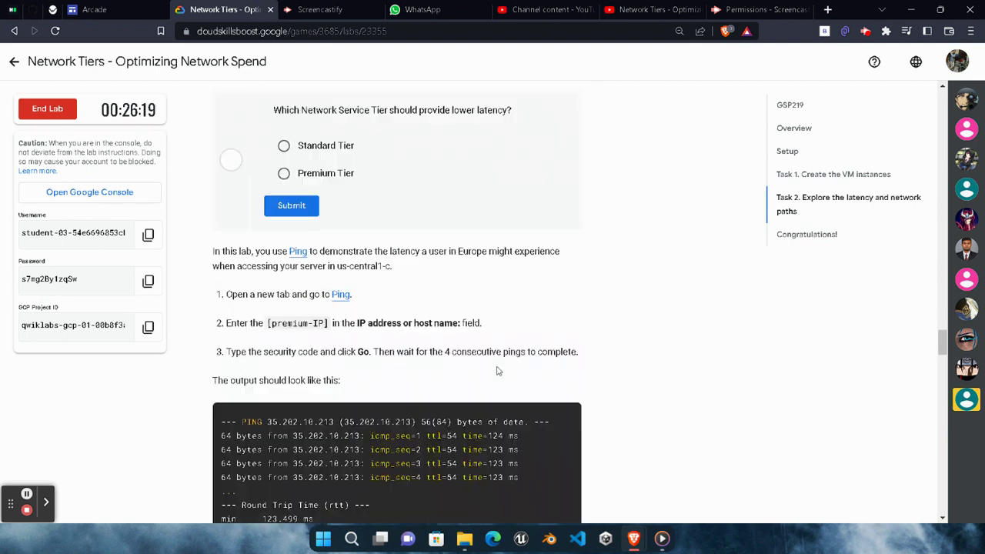
scroll(496, 371, "down", 15)
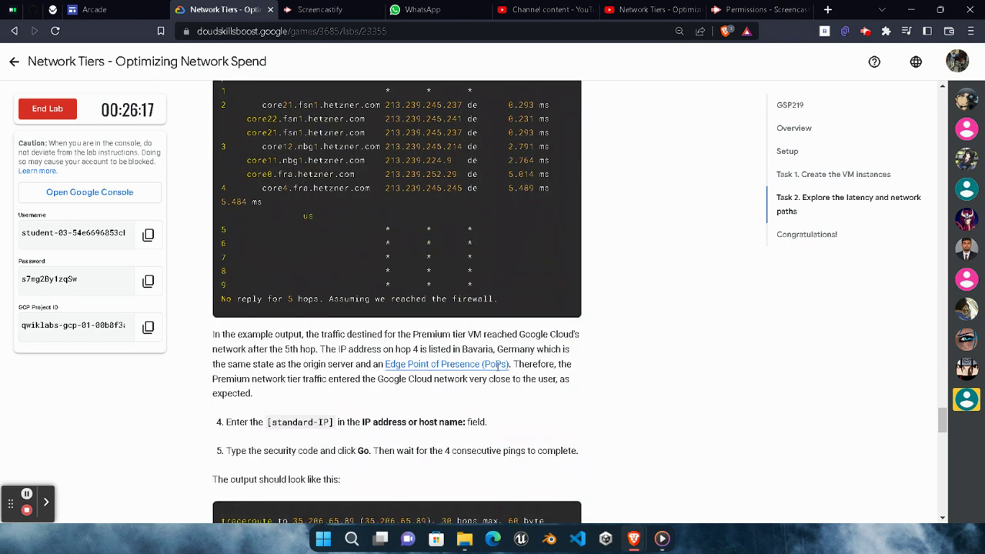
scroll(497, 367, "down", 4)
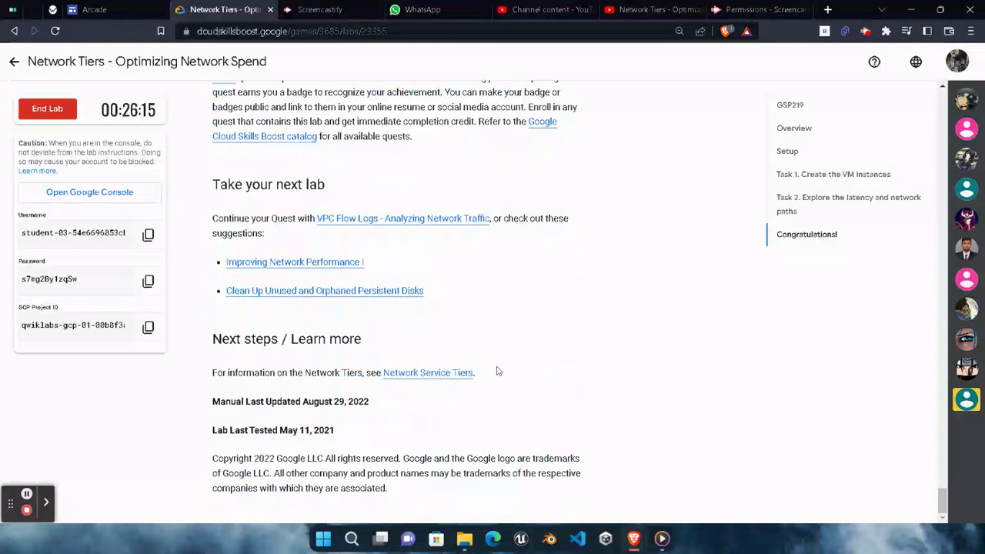
scroll(183, 235, "up", 8)
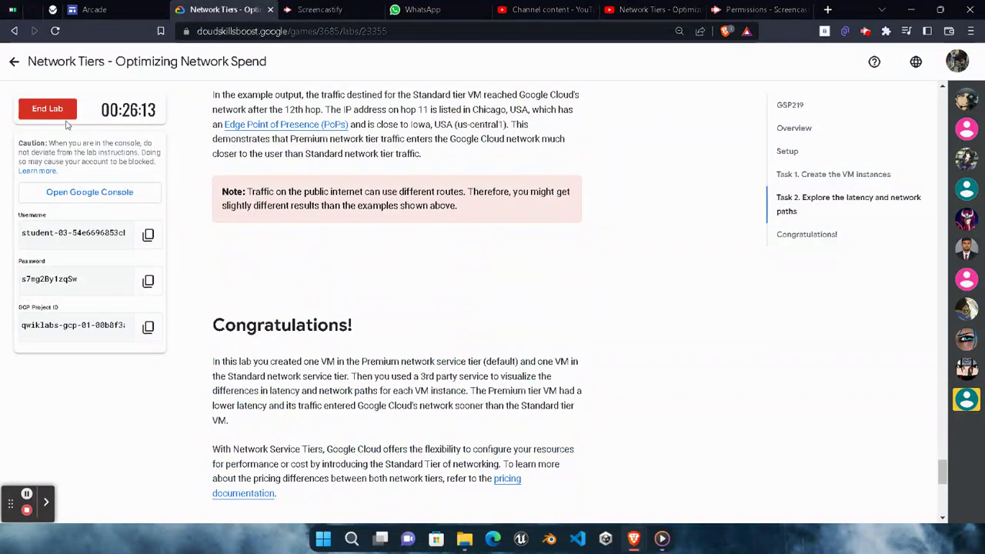
left_click(47, 108)
left_click(607, 329)
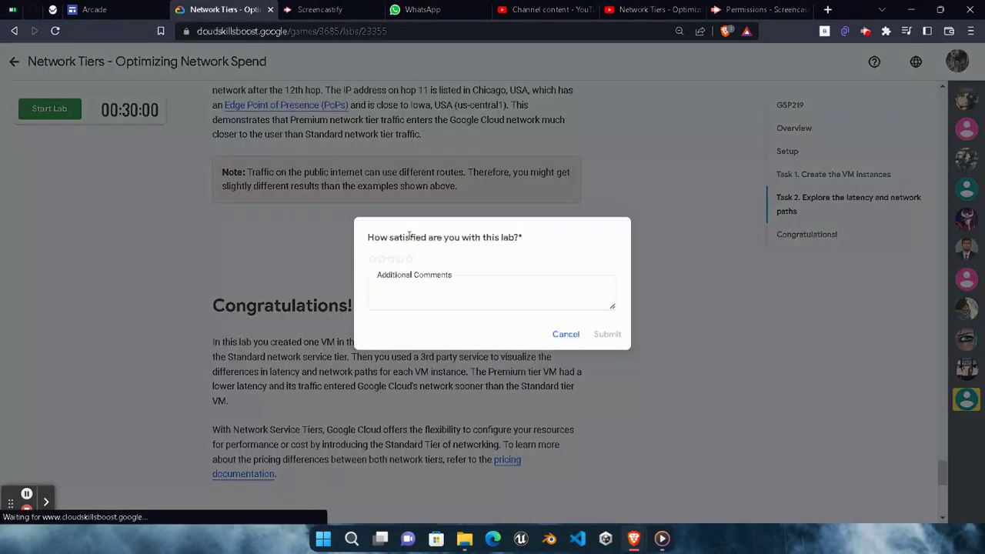
Step: Rate the lab five stars, add the comment "Perfect", and submit the review
left_click(410, 260)
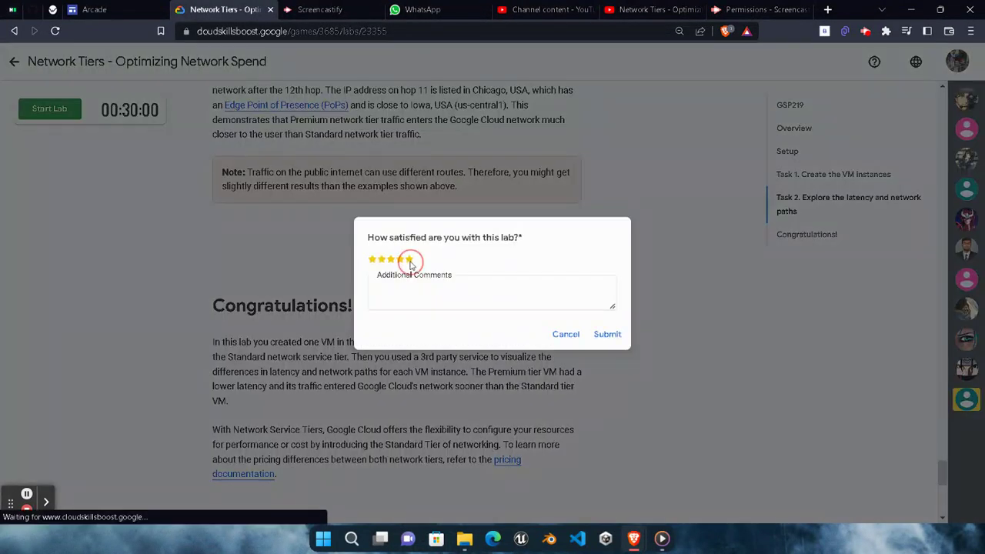
left_click(455, 293)
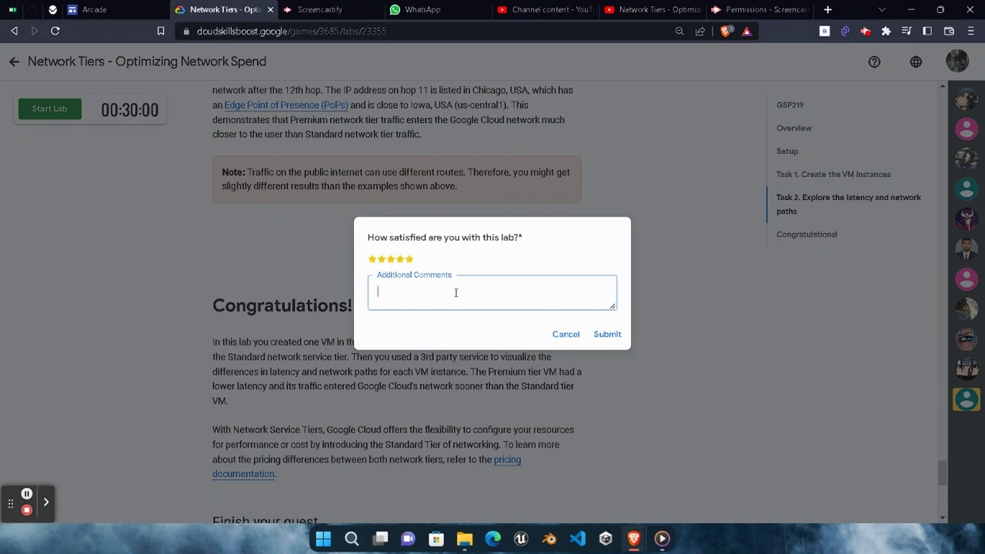
type("Perfect")
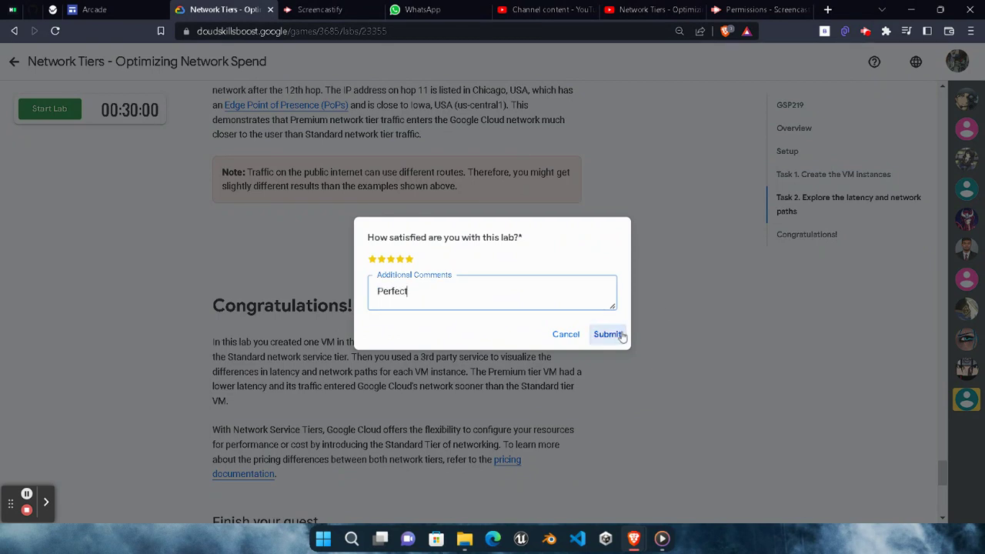
left_click(603, 334)
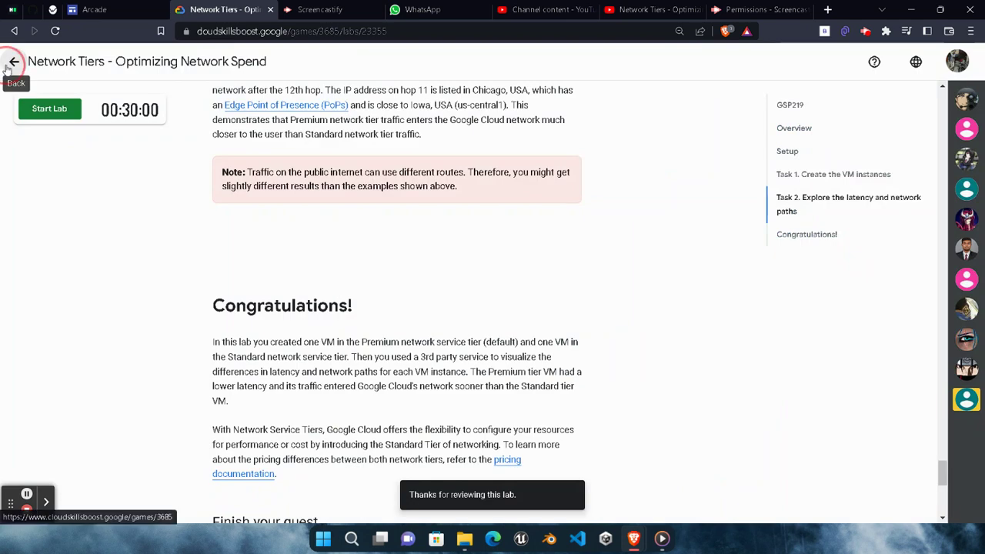
Step: Return to the Green Challenge game page and expand Network Engineer: Cache/cash skills to check the completion of its labs
left_click(14, 61)
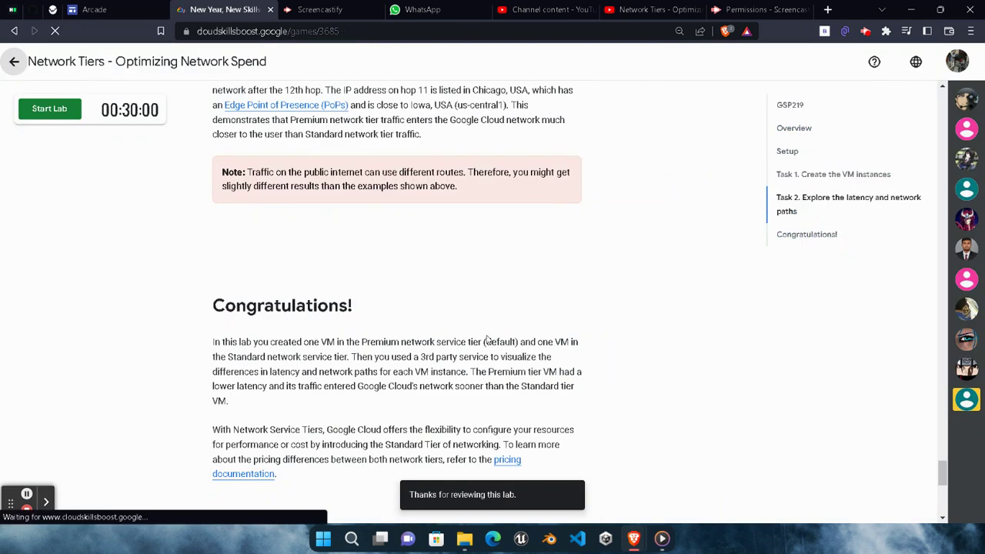
scroll(493, 339, "down", 15)
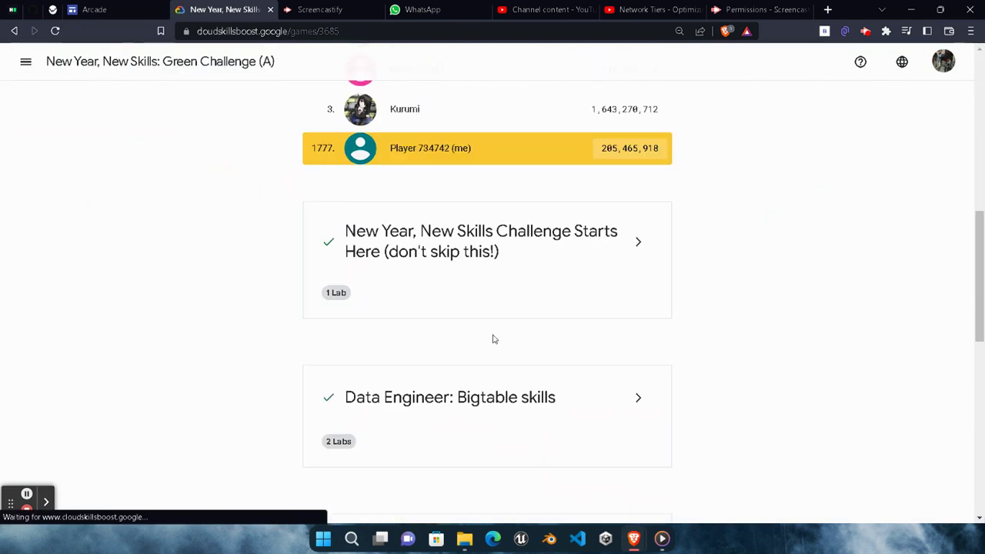
scroll(493, 339, "down", 3)
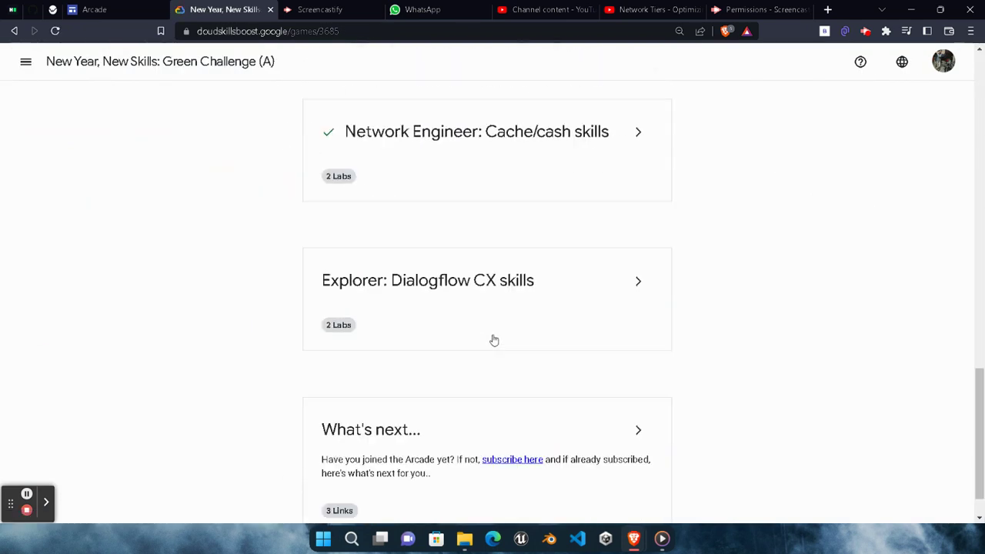
left_click(637, 142)
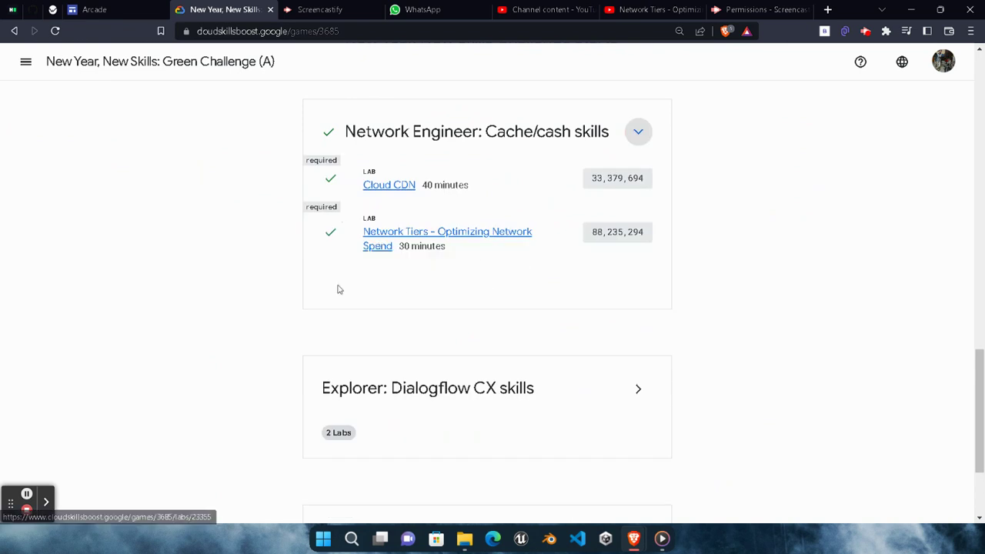
scroll(717, 241, "up", 3)
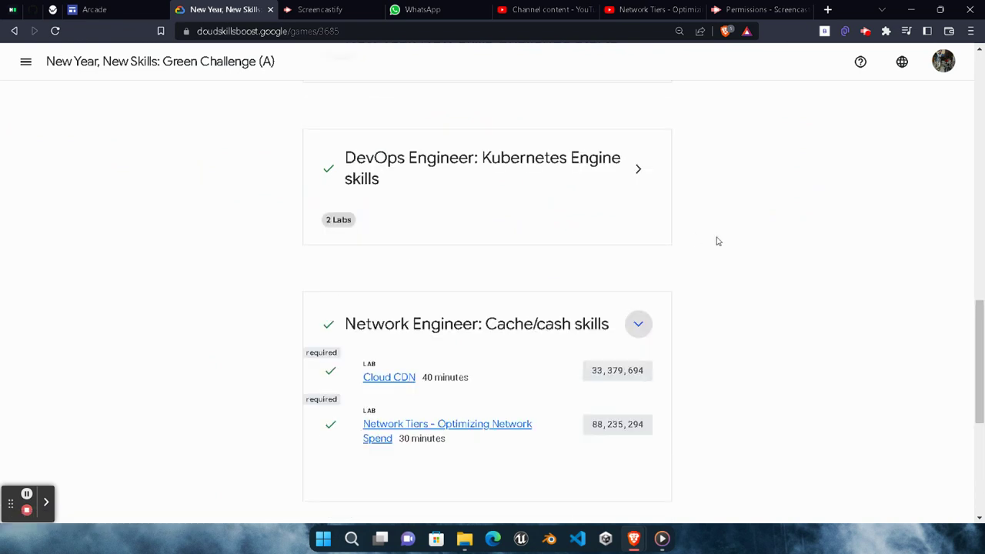
Step: Collapse the Network Engineer section and expand Explorer: Dialogflow CX skills to view its required labs
left_click(638, 324)
scroll(692, 257, "up", 5)
scroll(626, 267, "down", 10)
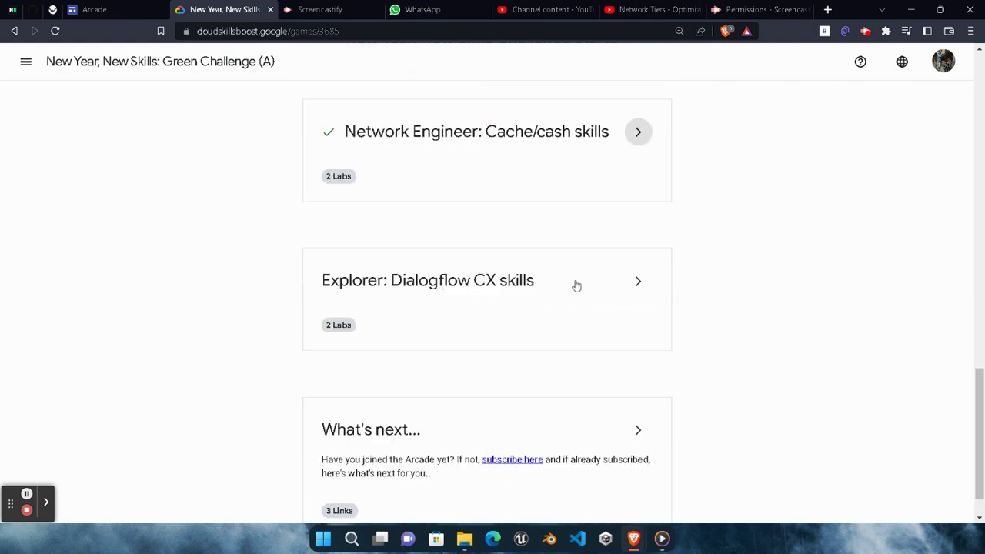
left_click(631, 283)
scroll(539, 331, "down", 1)
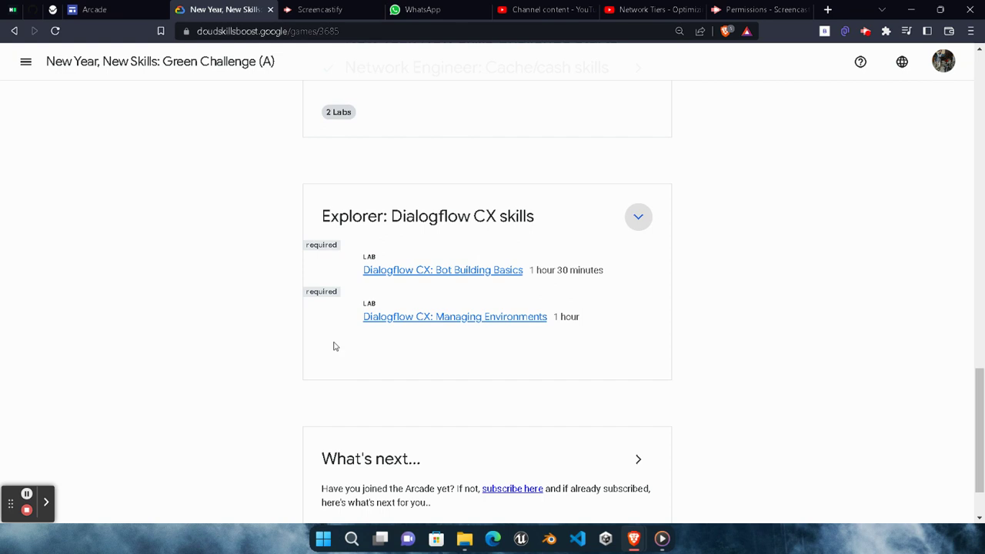
Step: Review the completion marks of the challenge's earlier skill sections and the game's dates and remaining time
scroll(821, 336, "up", 5)
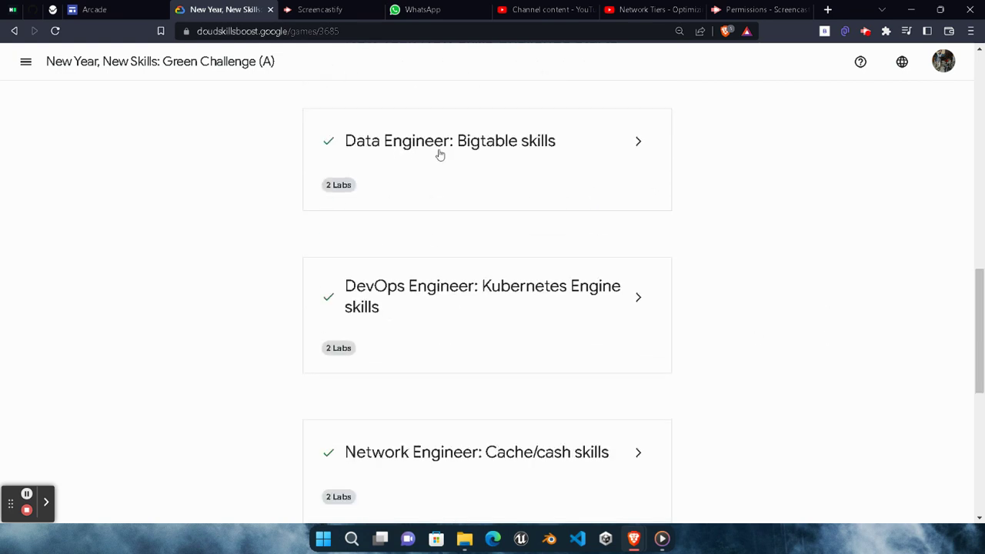
scroll(548, 271, "up", 3)
scroll(526, 316, "down", 2)
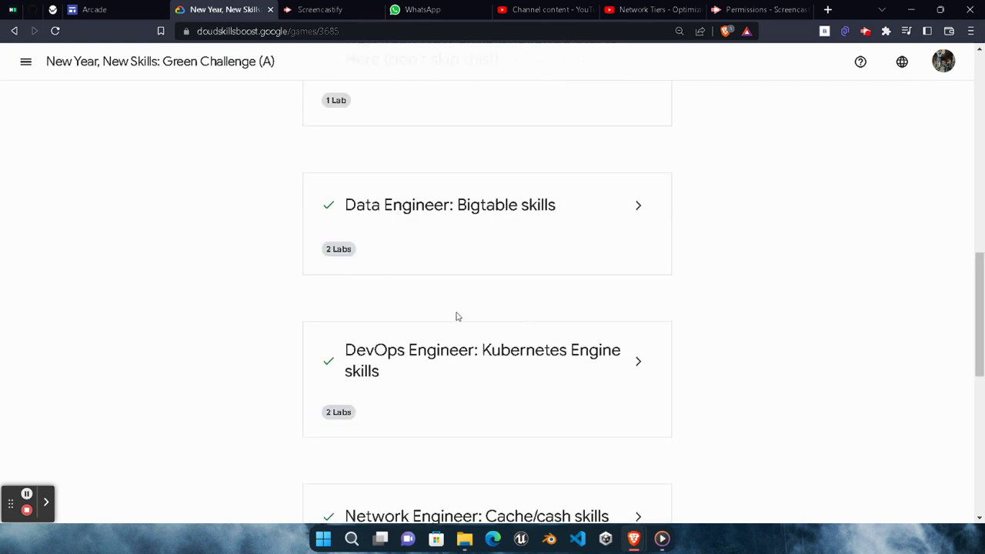
scroll(523, 394, "down", 2)
scroll(823, 320, "up", 10)
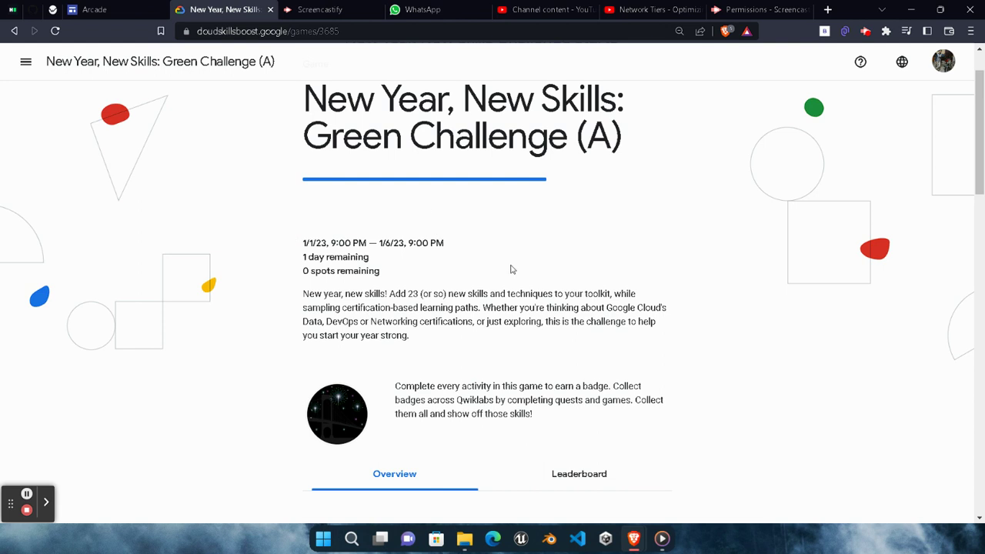
left_click(382, 242)
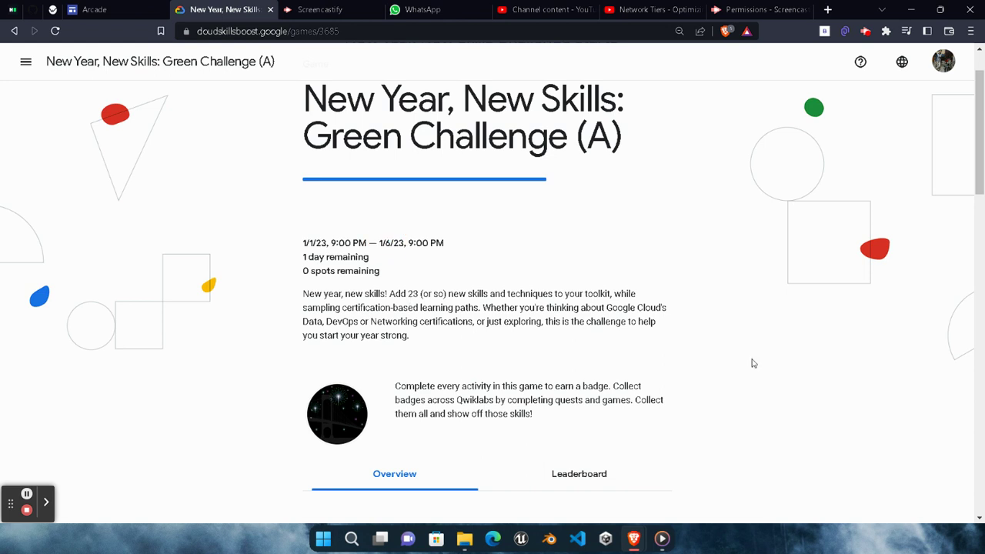
Step: Compare the challenge's skill sections with the two Dialogflow CX labs to see which activities are still outstanding
scroll(753, 363, "down", 15)
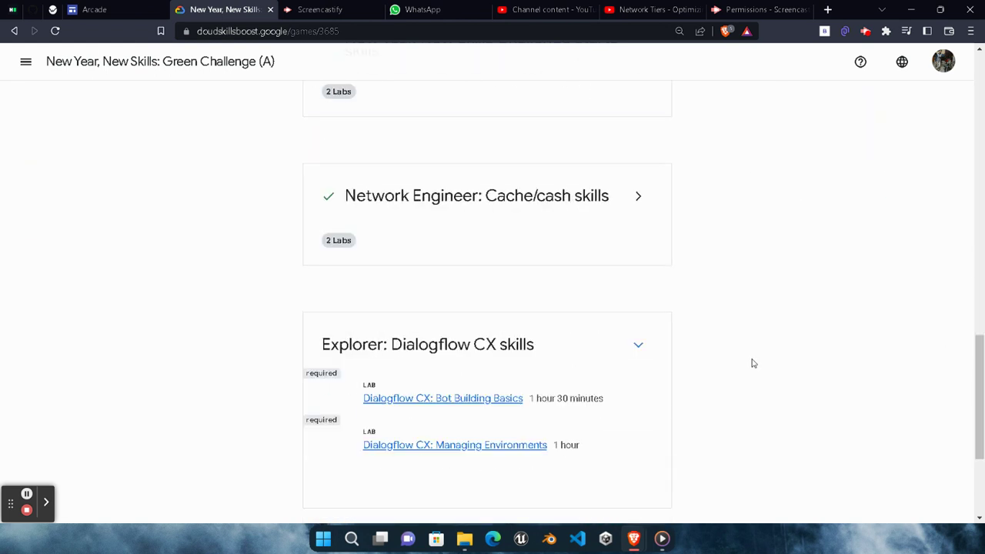
scroll(753, 363, "down", 3)
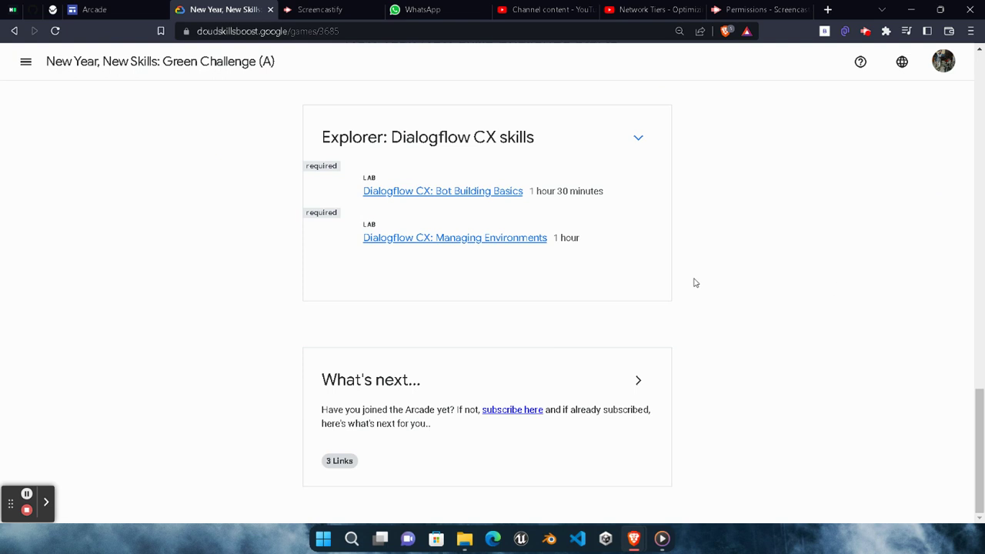
scroll(779, 351, "up", 4)
scroll(471, 356, "down", 3)
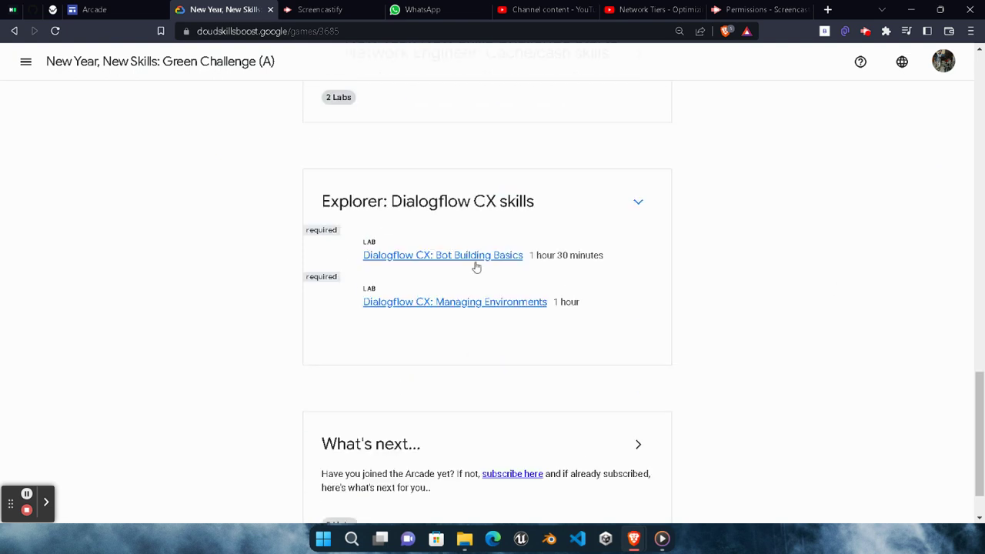
scroll(727, 268, "up", 3)
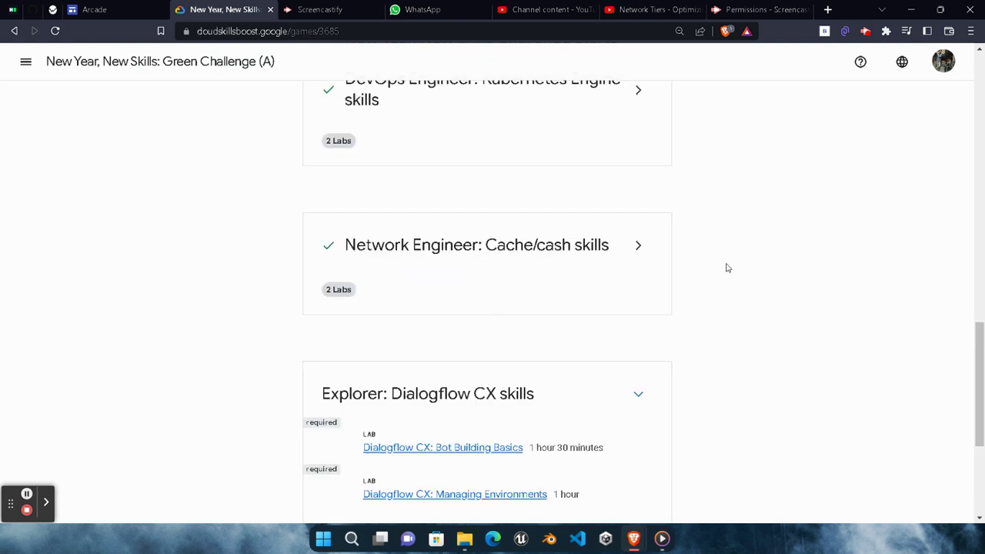
scroll(726, 268, "up", 7)
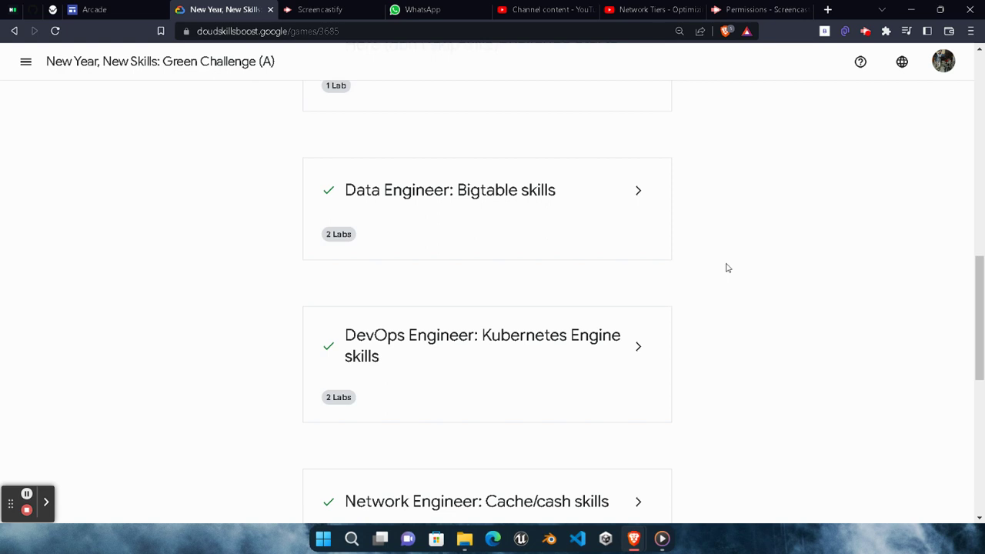
scroll(560, 370, "down", 2)
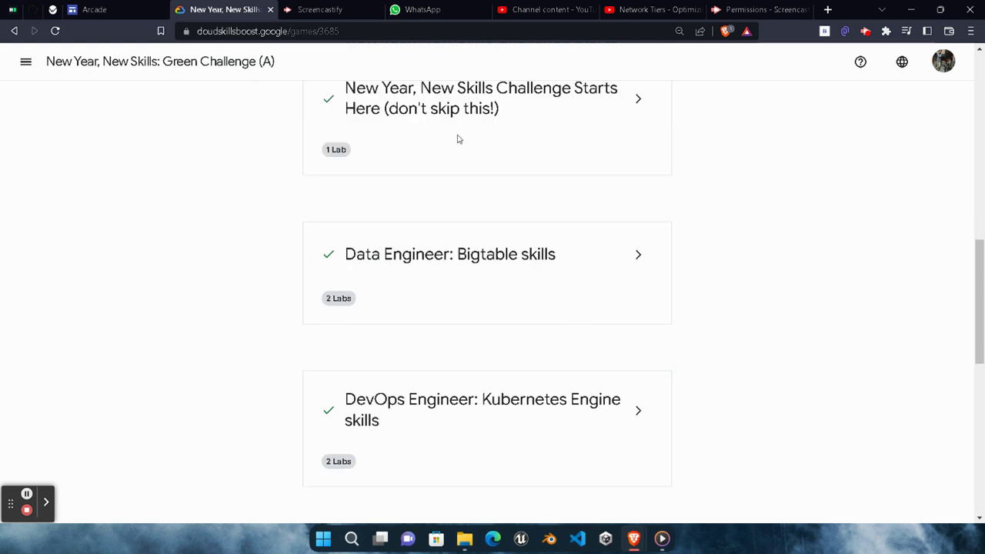
scroll(822, 284, "down", 5)
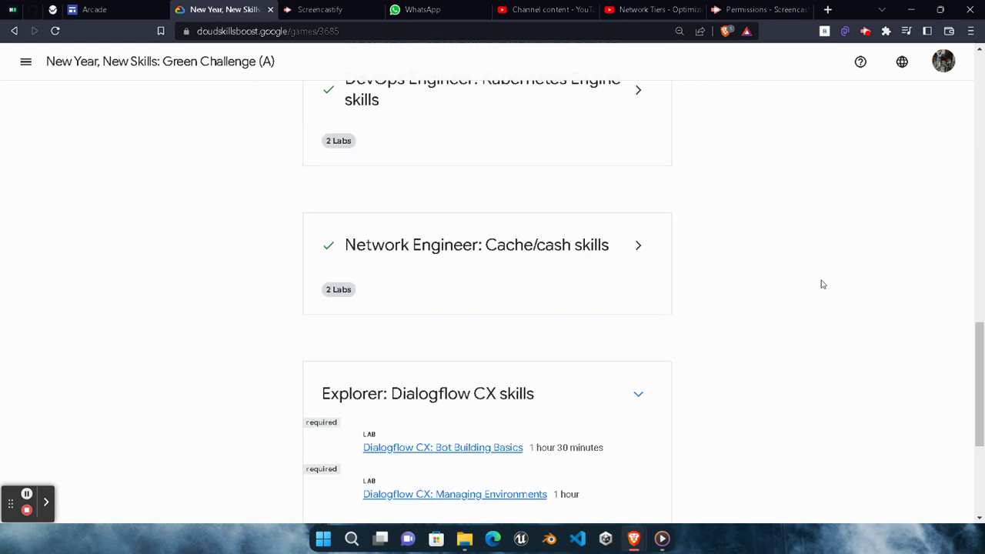
scroll(821, 285, "down", 4)
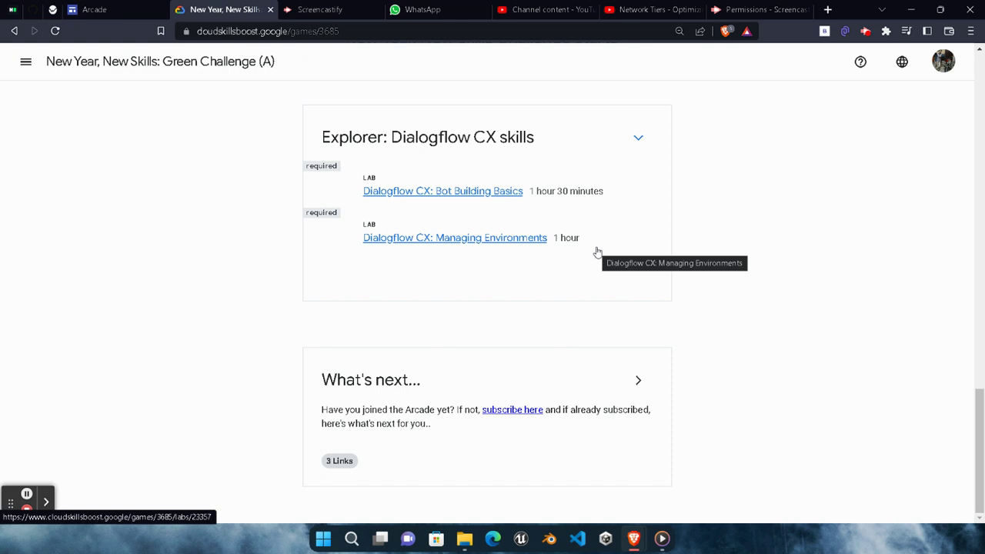
scroll(102, 289, "up", 2)
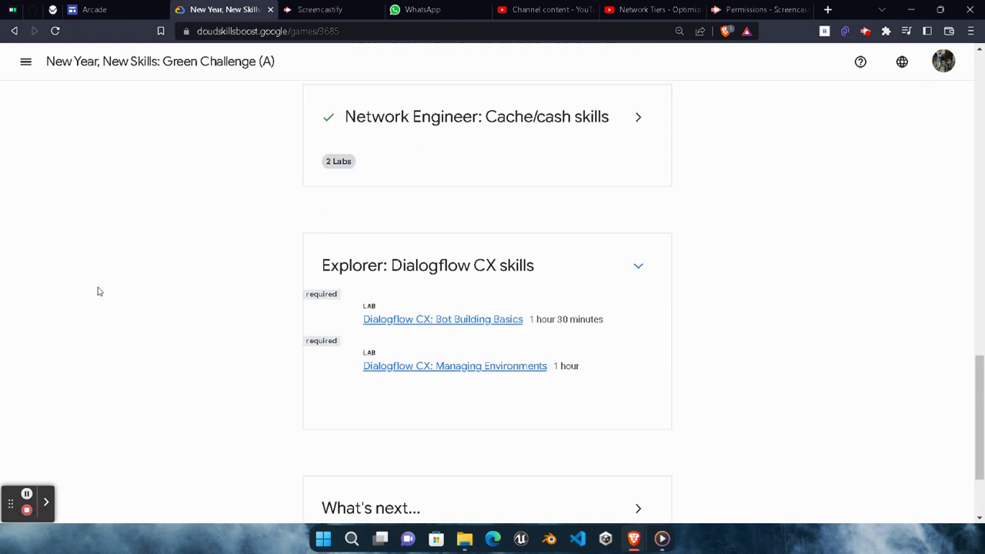